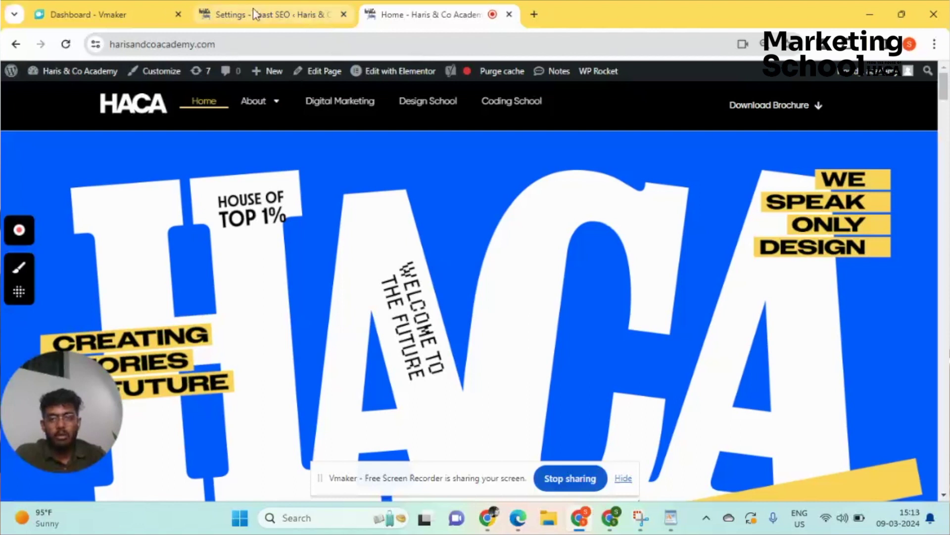
- Switch to the Yoast SEO Settings tab and reload the Site features page
click(254, 9)
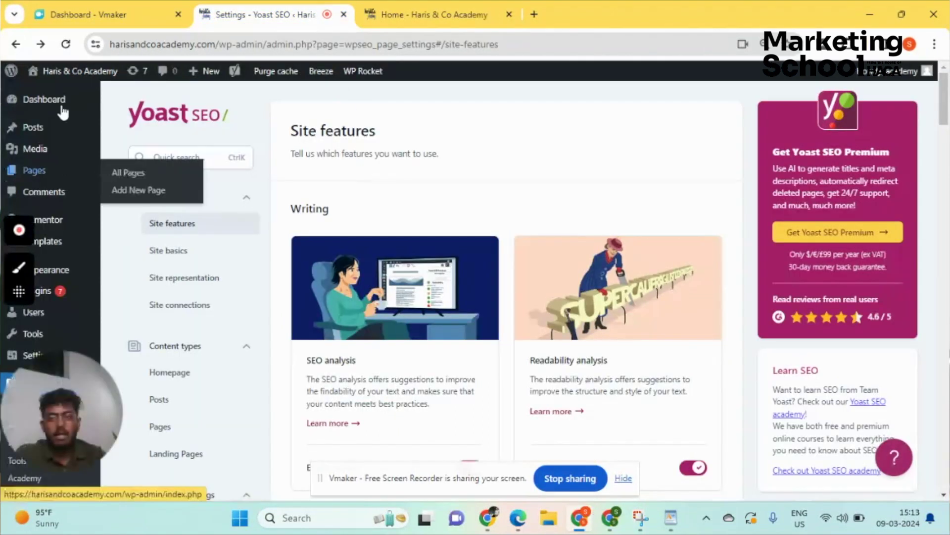
mouse_move(59, 133)
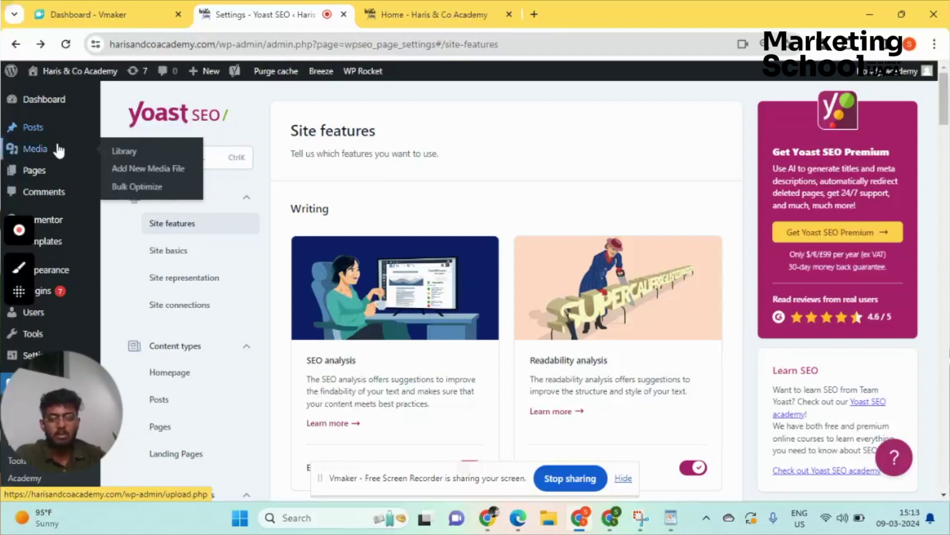
scroll(55, 163, down, 3)
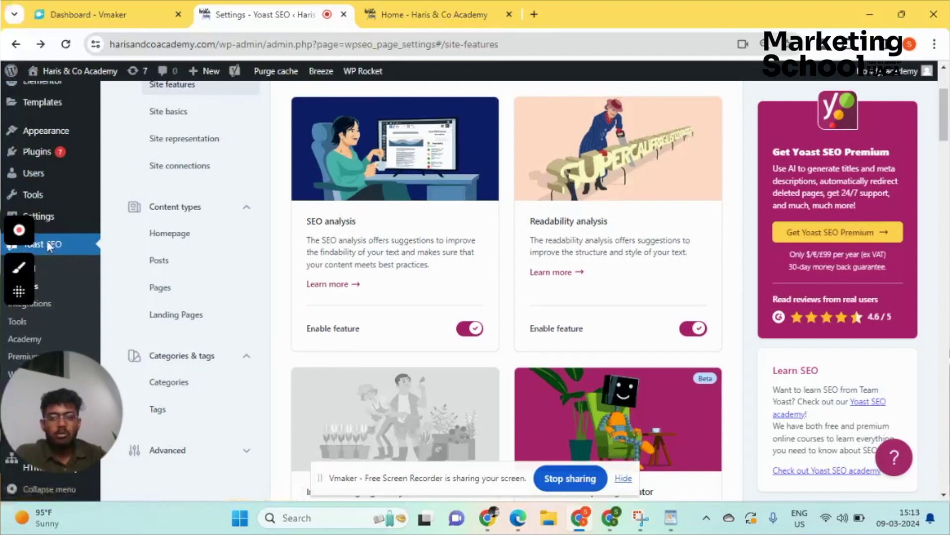
scroll(46, 242, down, 3)
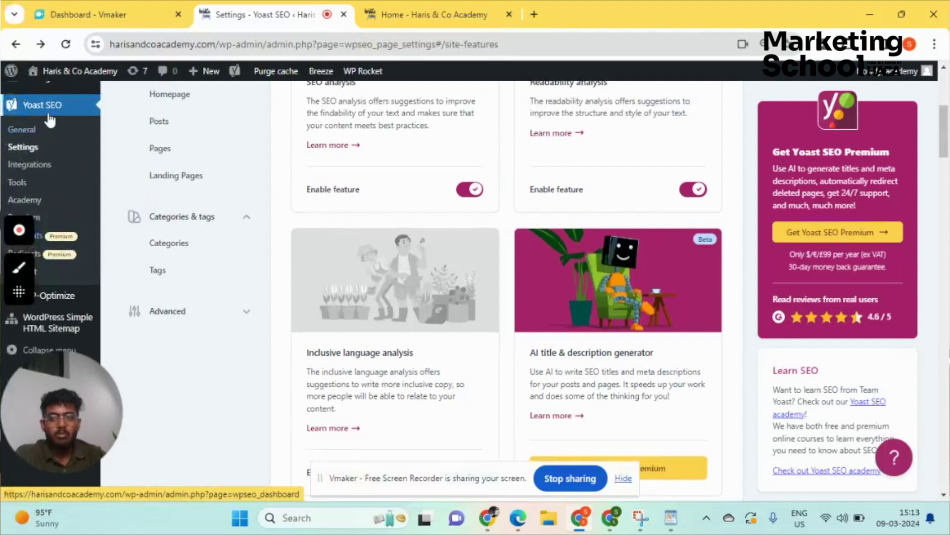
click(23, 149)
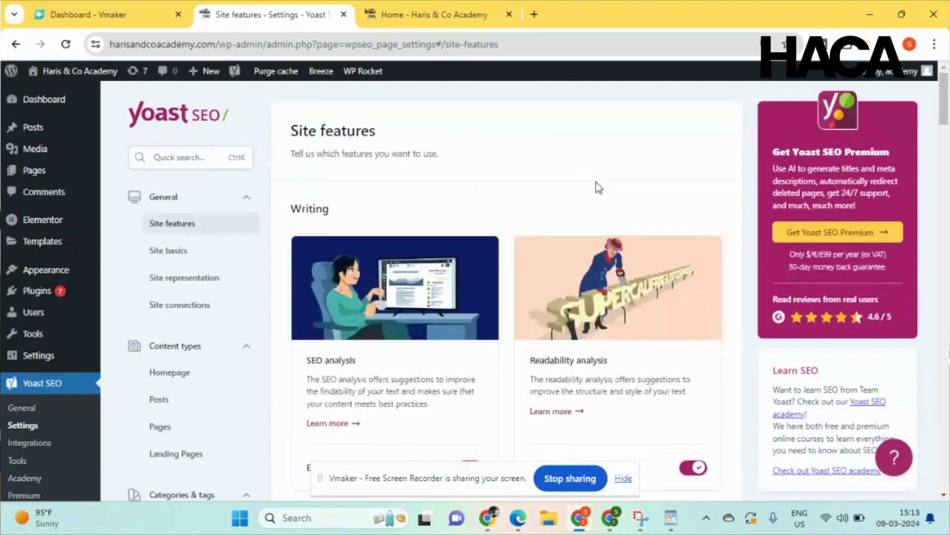
- Scroll to the XML sitemaps card and view the site's XML sitemap
scroll(422, 170, down, 4)
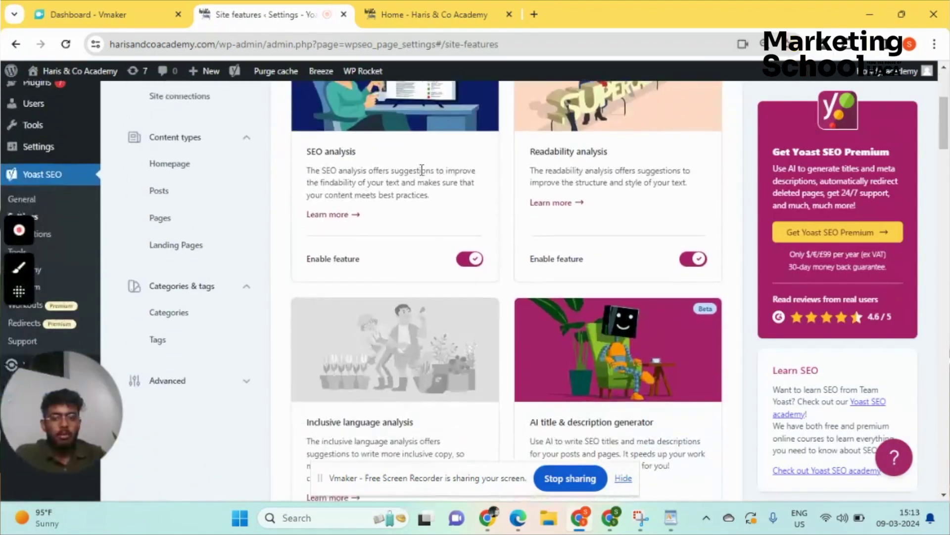
scroll(422, 170, up, 1)
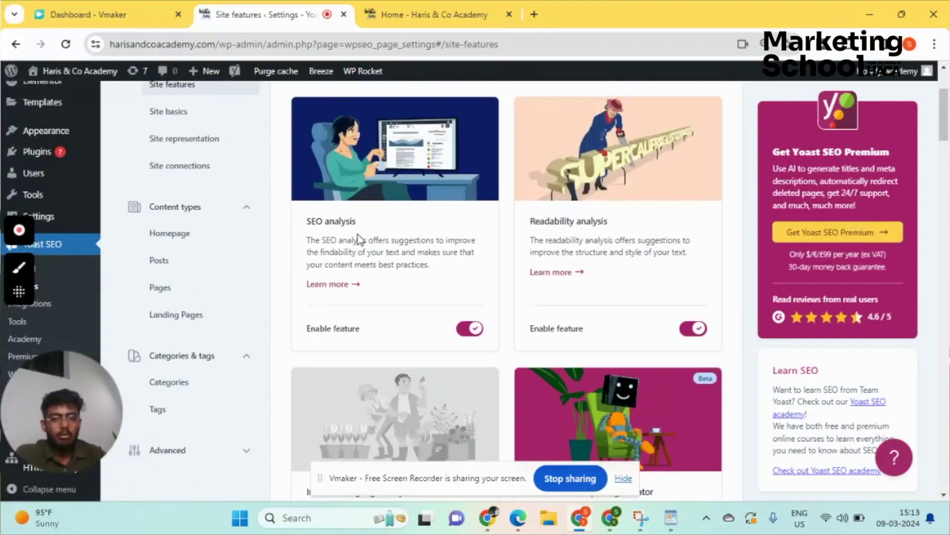
scroll(644, 233, down, 12)
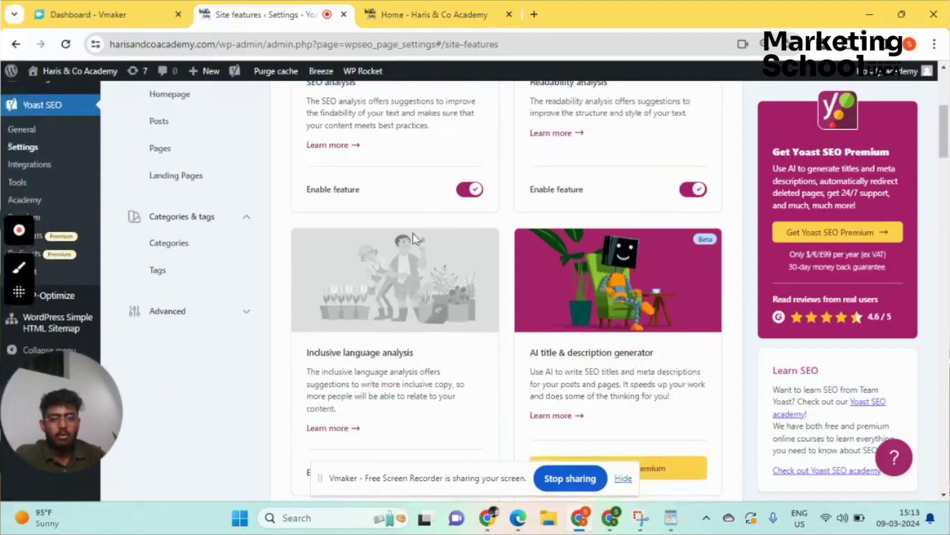
scroll(570, 222, down, 20)
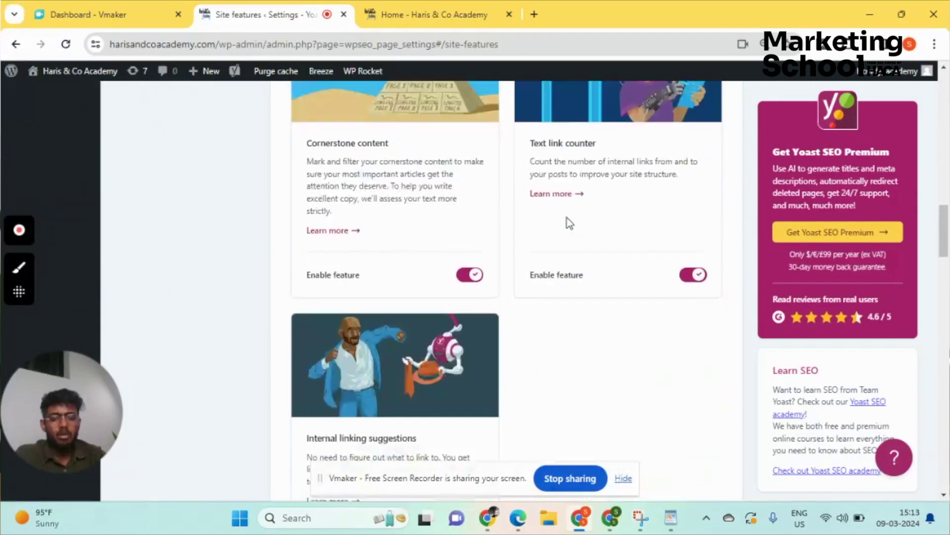
scroll(569, 223, down, 15)
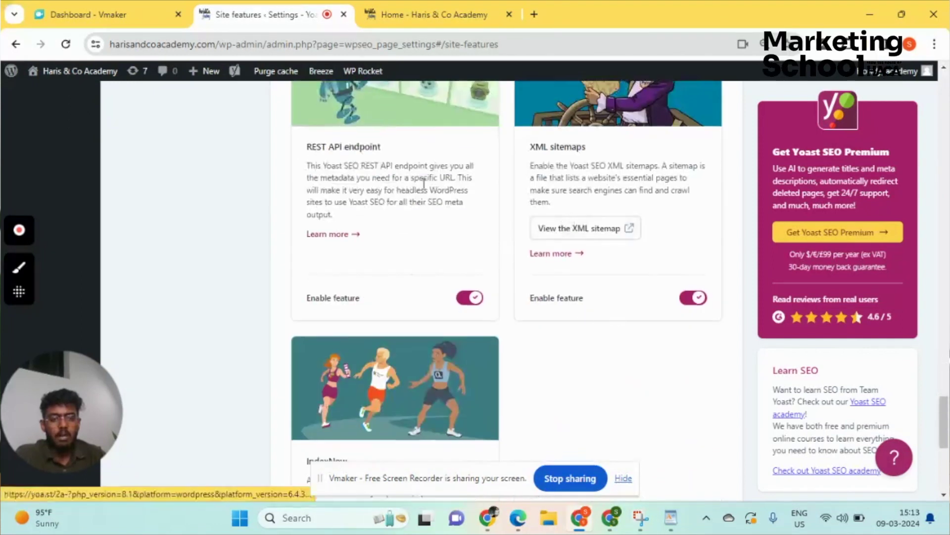
scroll(528, 210, up, 6)
scroll(634, 216, down, 5)
scroll(634, 216, up, 2)
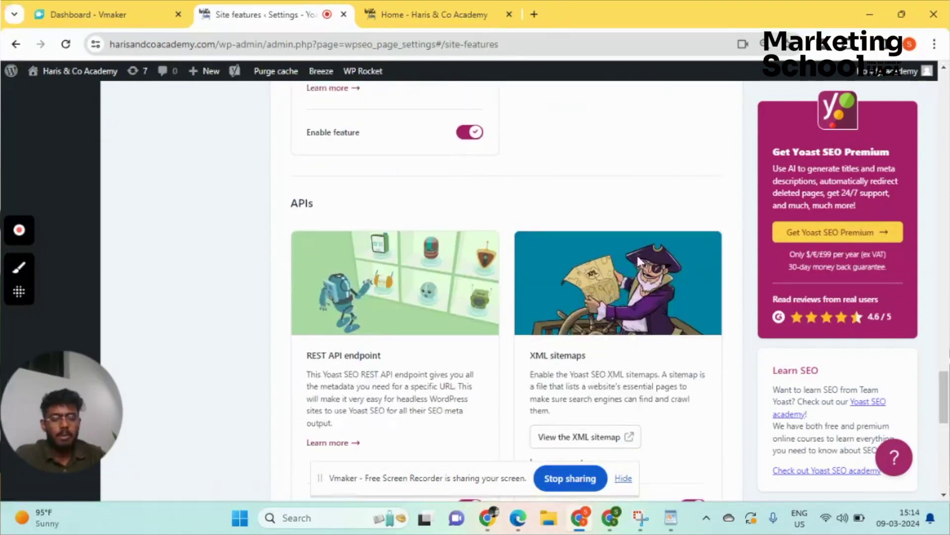
scroll(623, 263, down, 2)
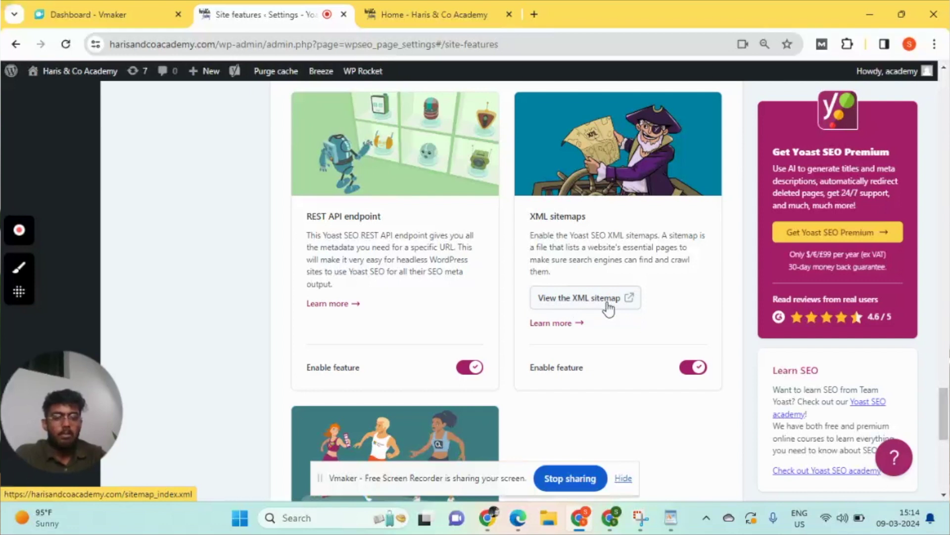
click(608, 307)
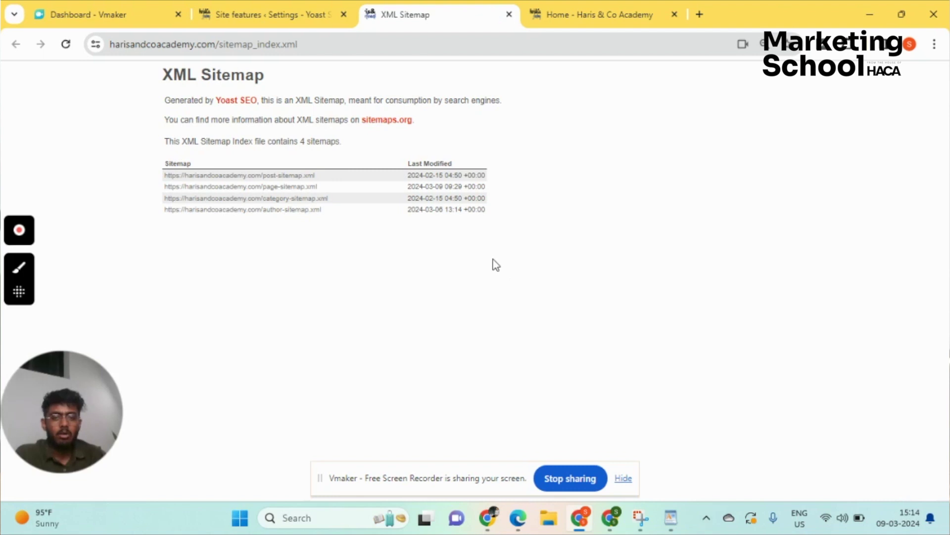
- Zoom in on the sitemap index with Ctrl+Plus and open post-sitemap.xml
key(ctrl+plus)
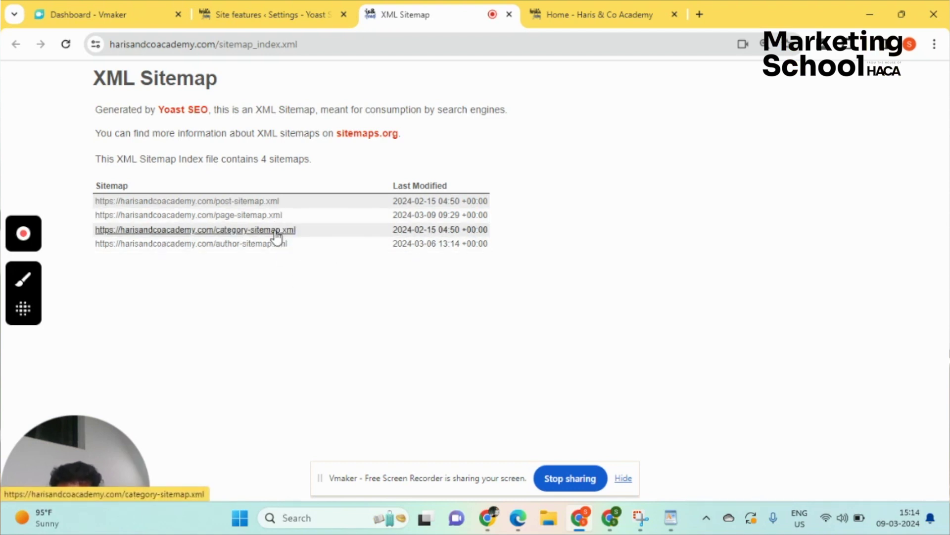
click(252, 201)
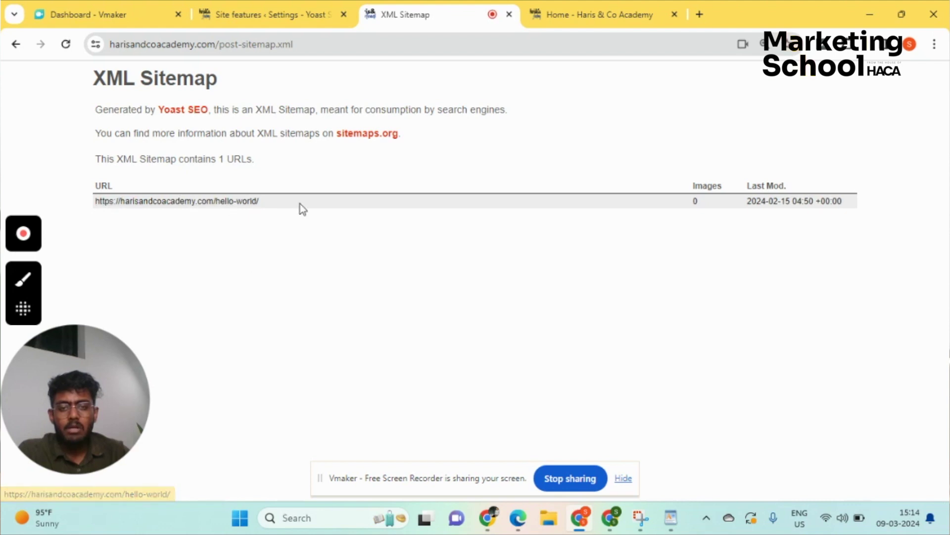
- Open the hello-world post from the sitemap and edit it, scrolling to the Yoast SEO panel
click(243, 202)
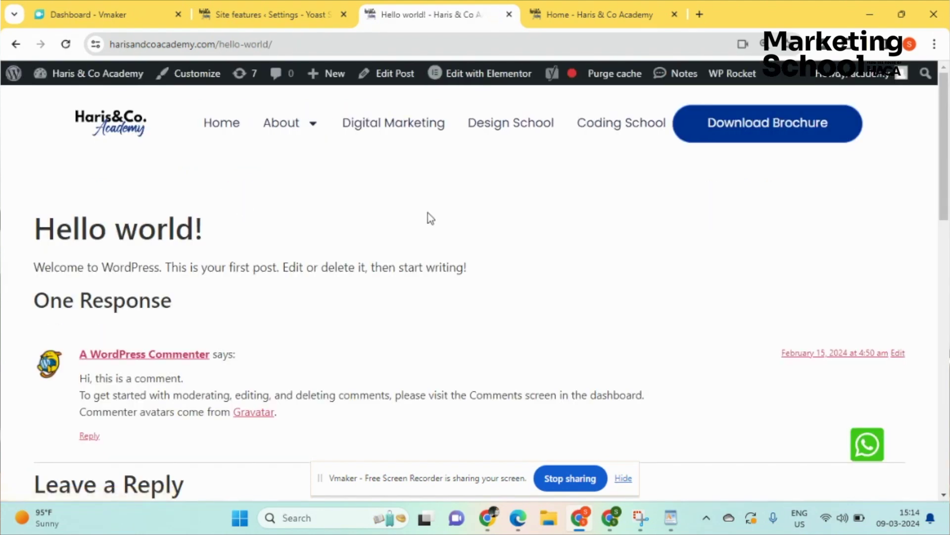
scroll(380, 333, down, 5)
scroll(379, 333, up, 5)
scroll(479, 254, down, 10)
scroll(479, 253, up, 15)
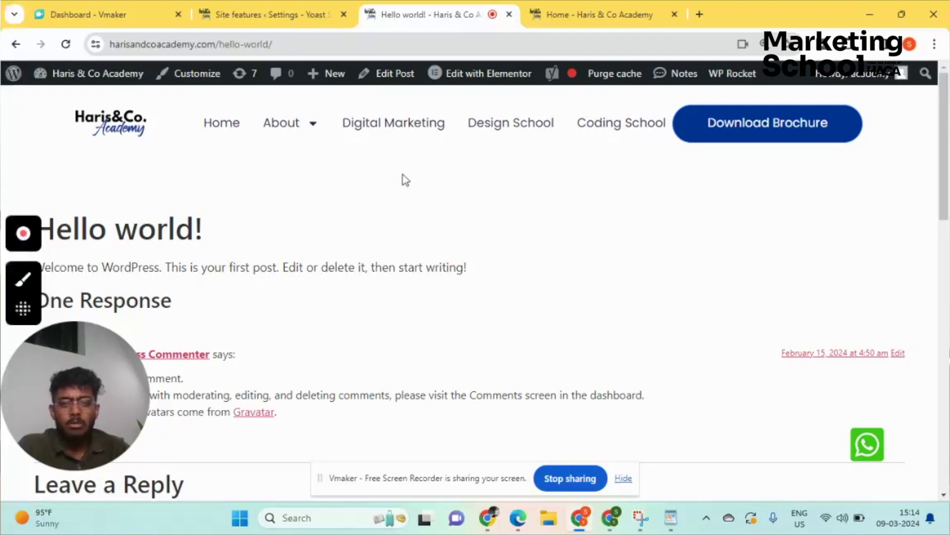
click(384, 82)
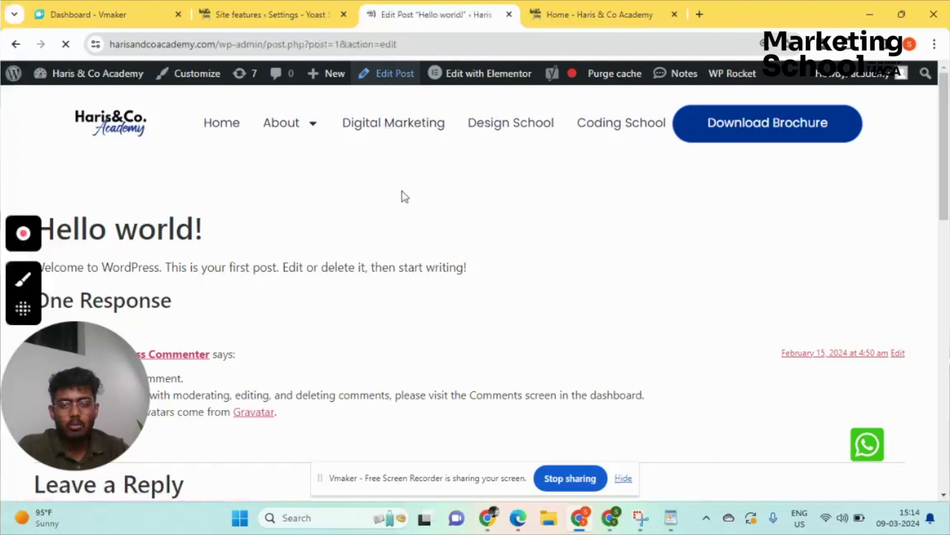
scroll(312, 226, down, 15)
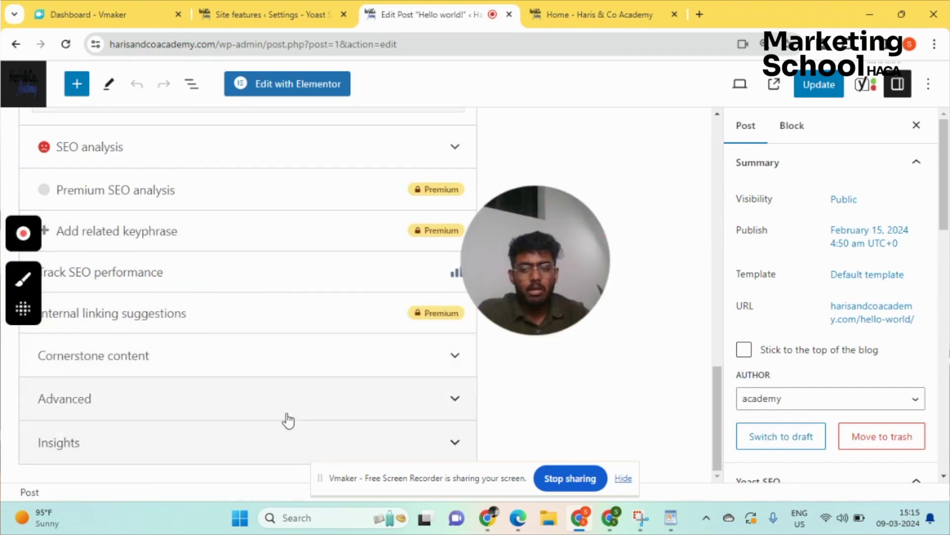
- In the post's Yoast Advanced settings, hide it from search results and set links to nofollow
click(437, 405)
scroll(340, 356, down, 2)
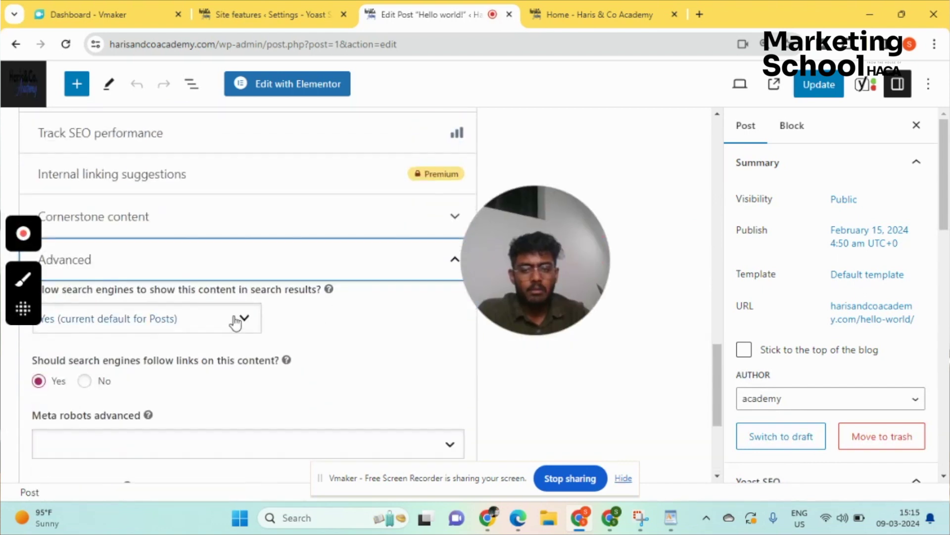
click(242, 317)
click(189, 361)
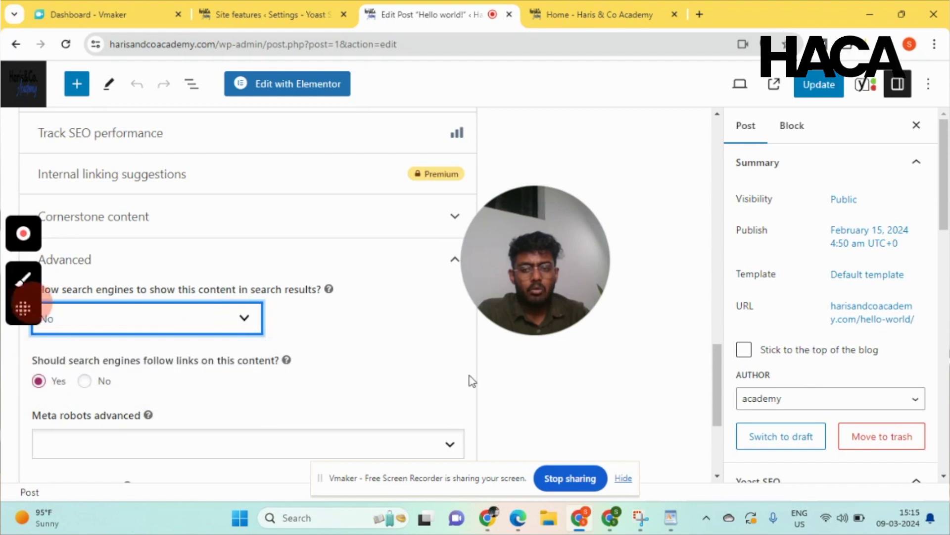
scroll(96, 263, down, 3)
click(84, 241)
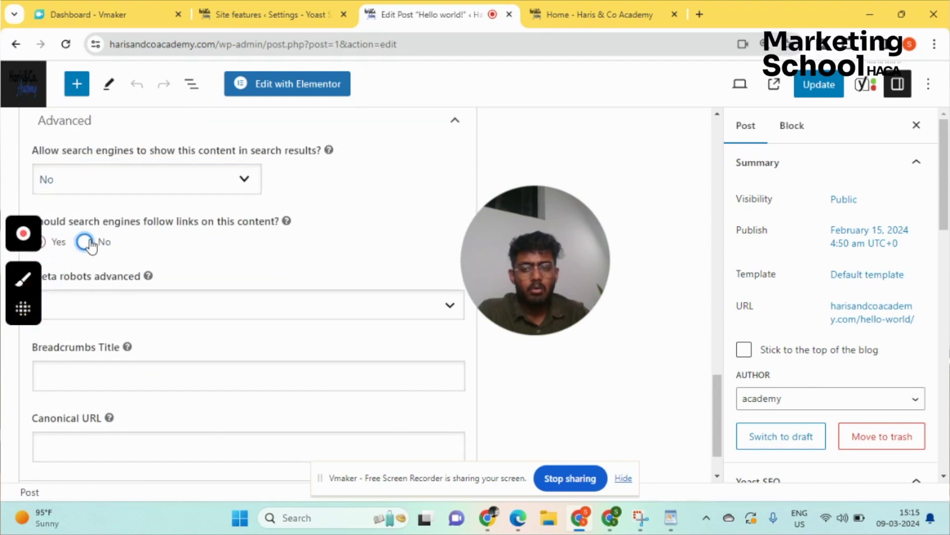
click(329, 306)
click(334, 312)
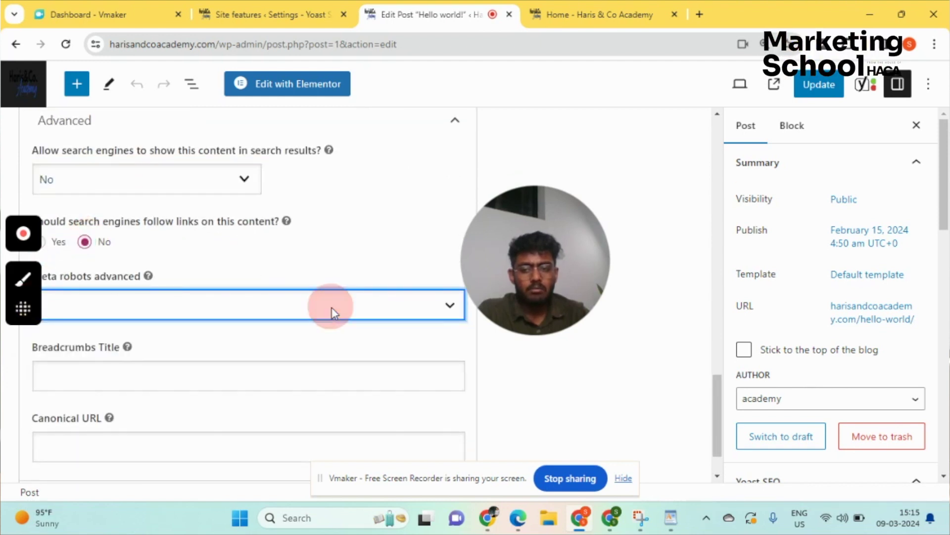
scroll(416, 316, up, 15)
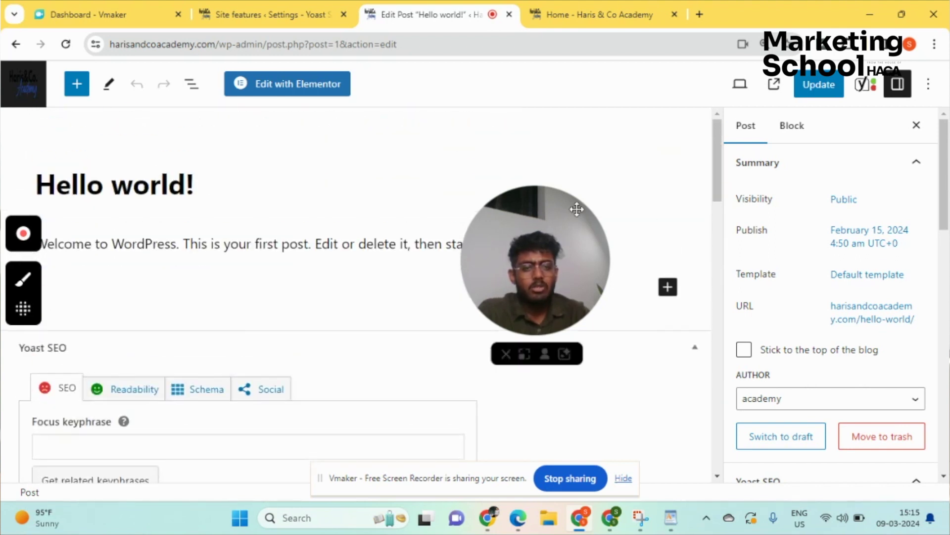
- Update the Hello world! post, review its Yoast panel, and return to the Site features page
click(819, 84)
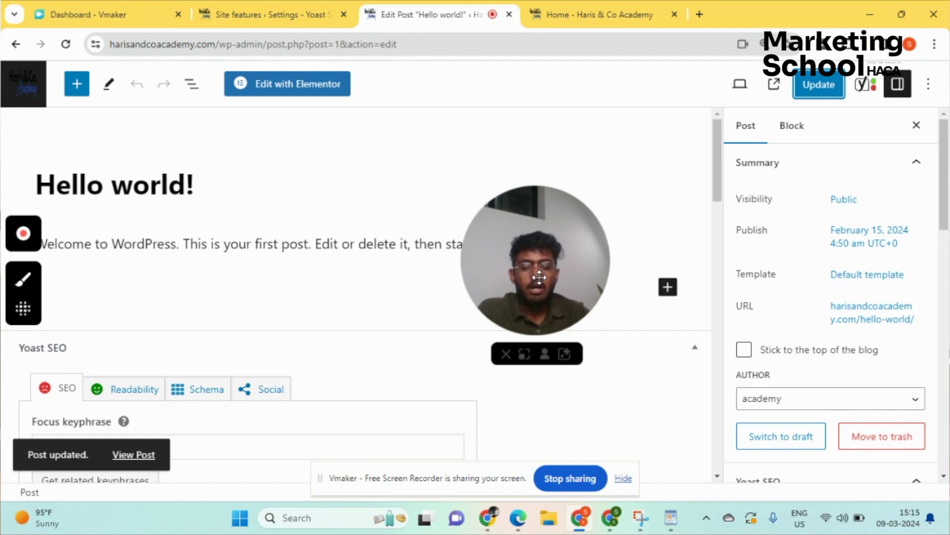
scroll(411, 277, down, 10)
scroll(317, 228, down, 1)
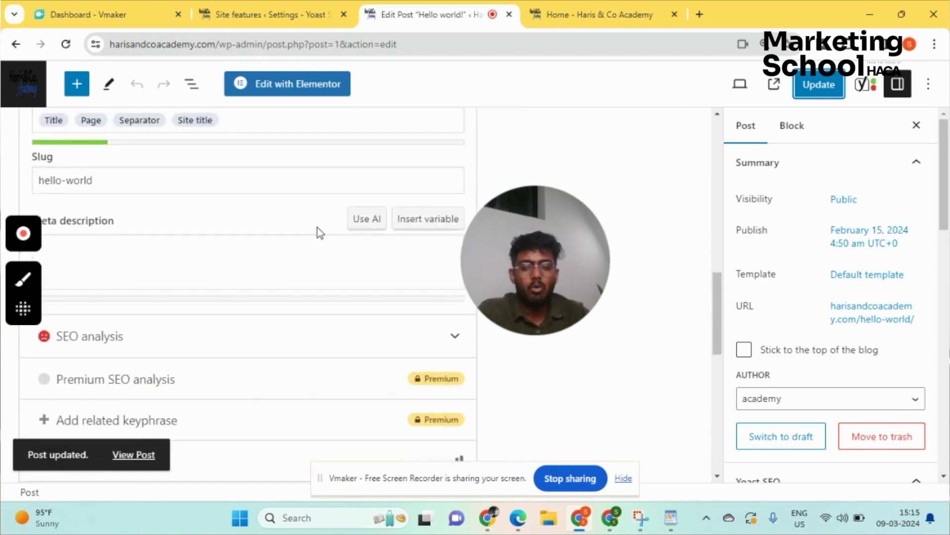
scroll(324, 237, up, 10)
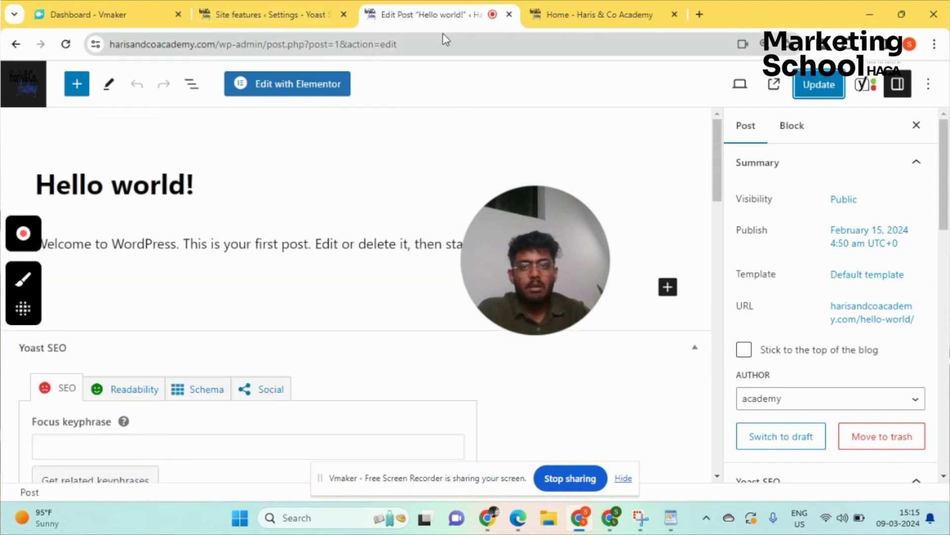
click(320, 4)
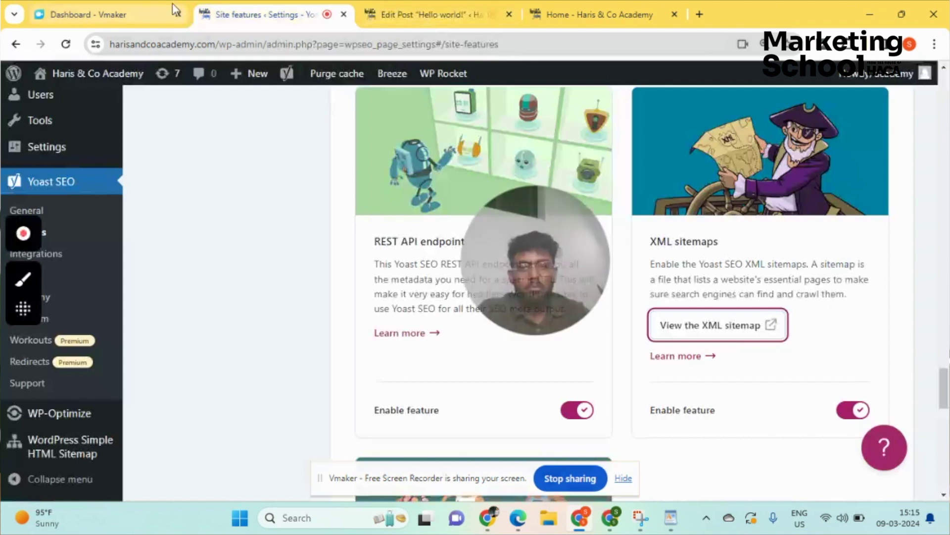
- Go back to the sitemap index and reload it with F5 to refresh its dates
click(386, 6)
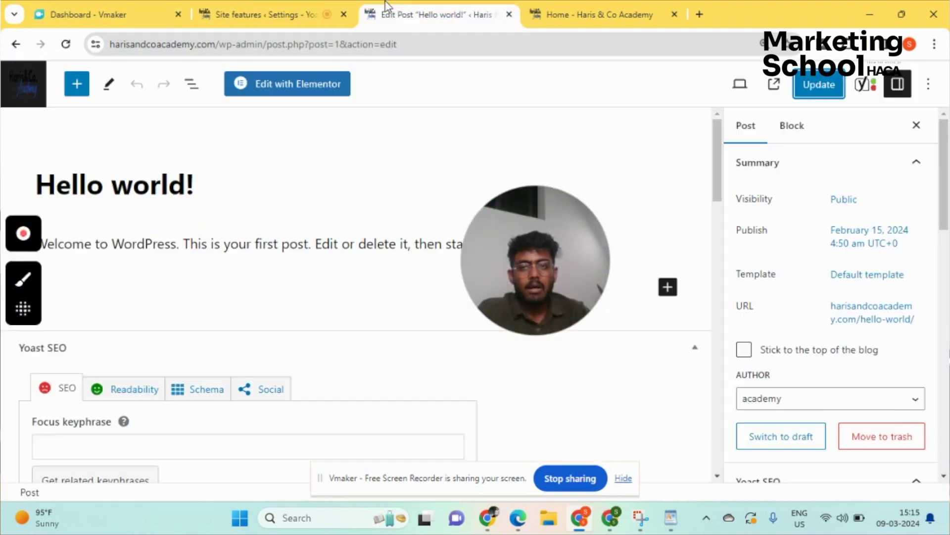
click(16, 45)
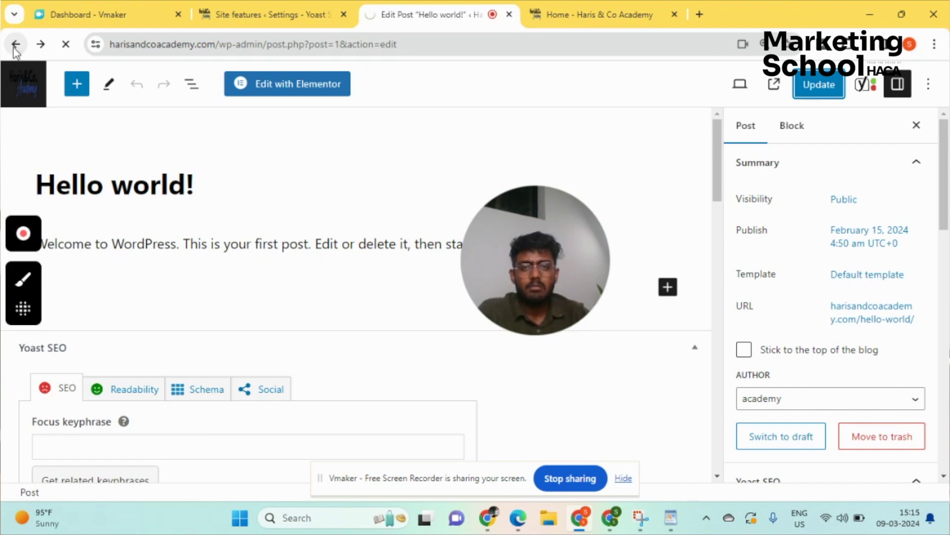
click(16, 45)
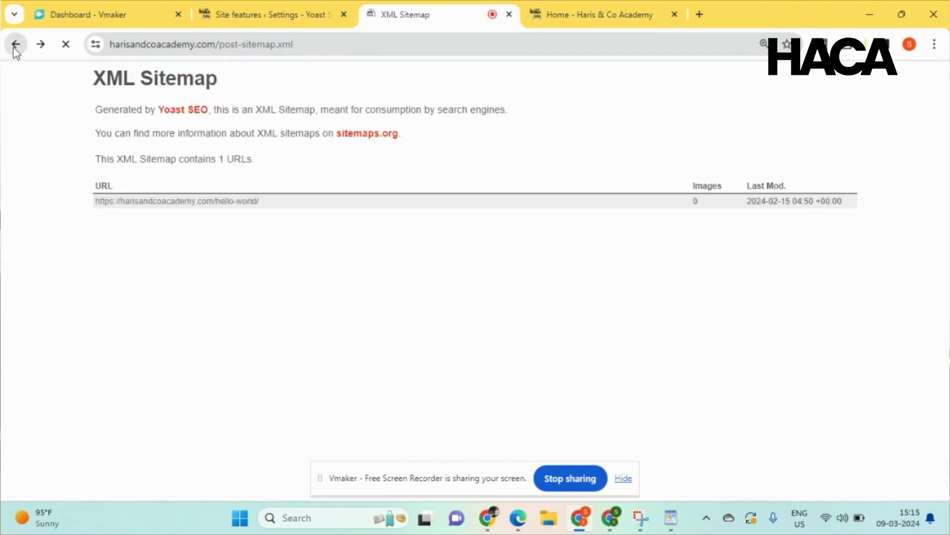
click(16, 45)
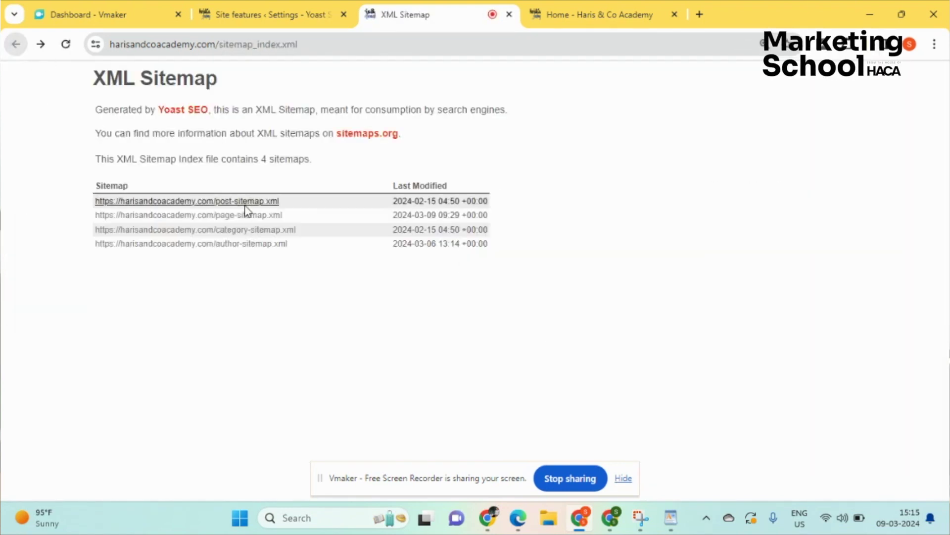
key(F5)
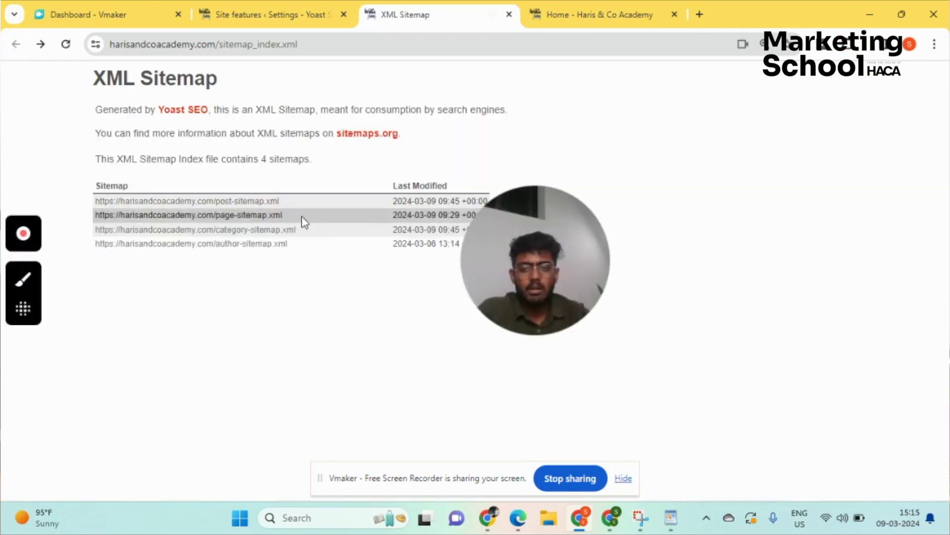
- Open the post, page, category and author sitemaps in turn, returning to the index each time
click(254, 201)
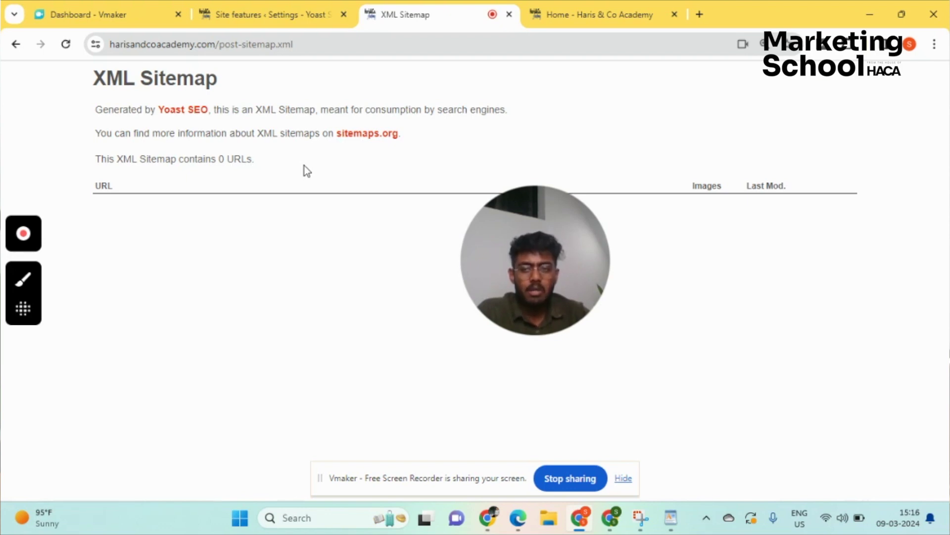
click(12, 46)
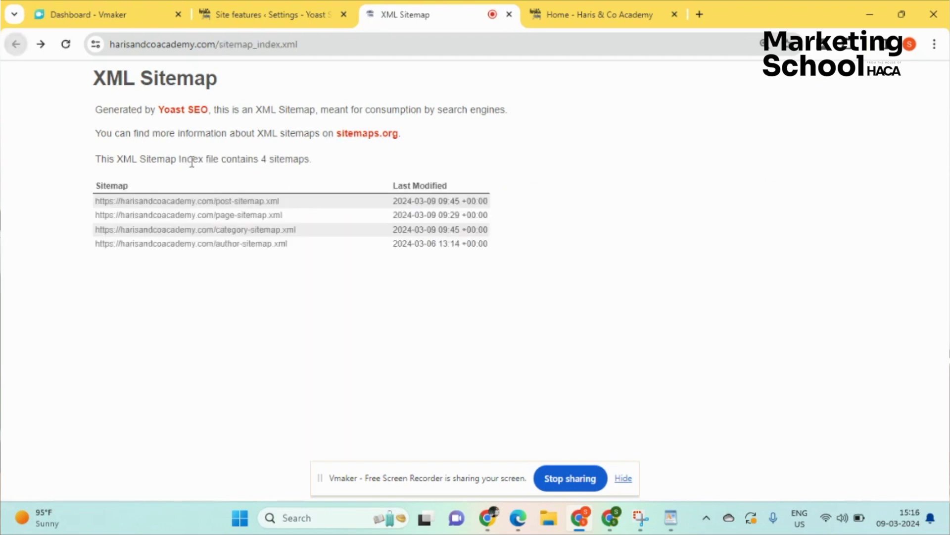
click(223, 216)
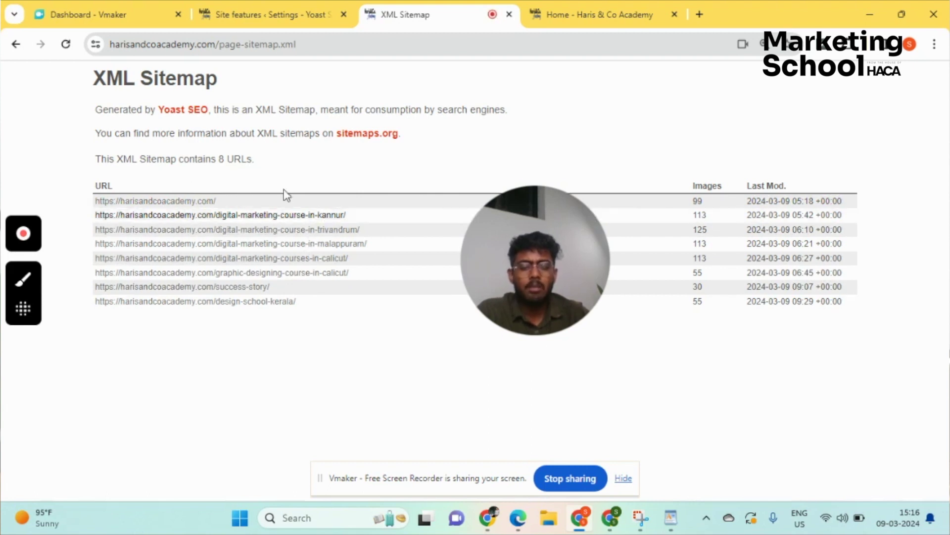
click(16, 45)
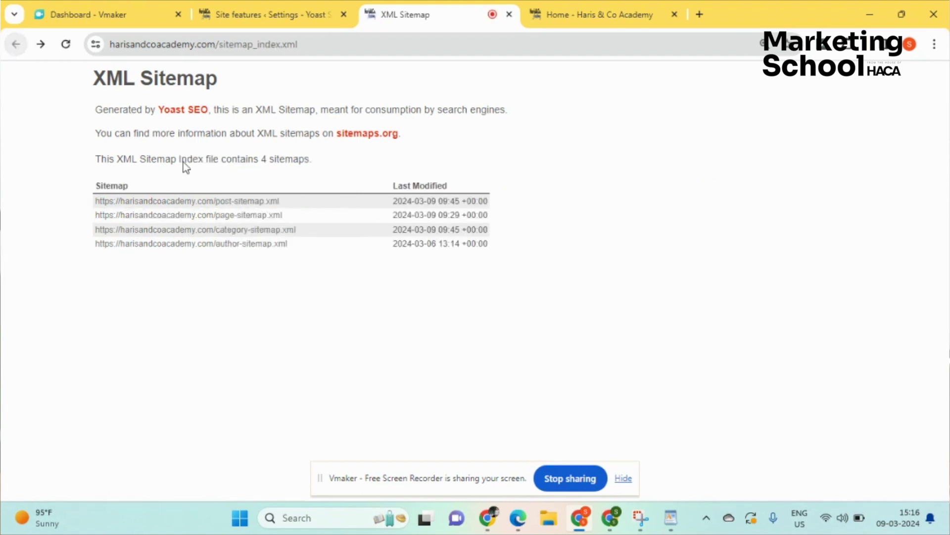
click(265, 229)
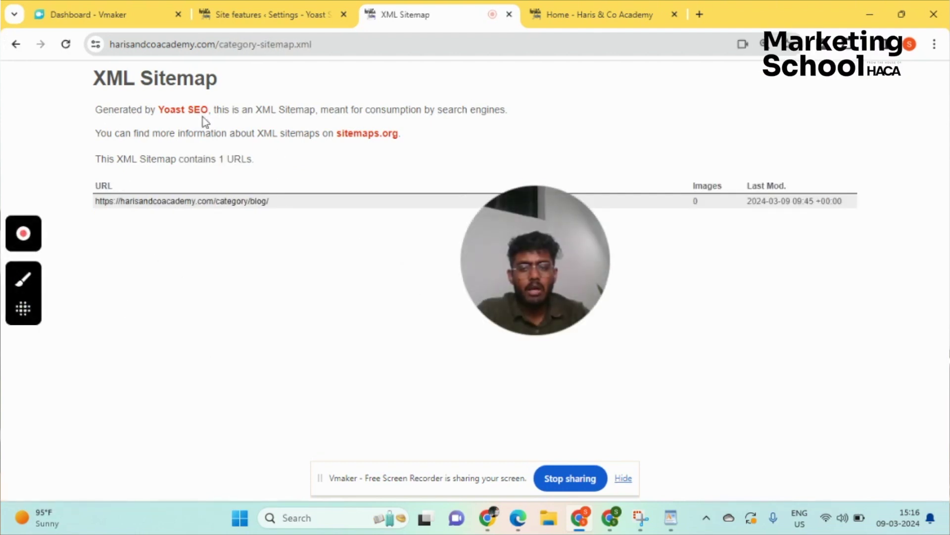
click(16, 44)
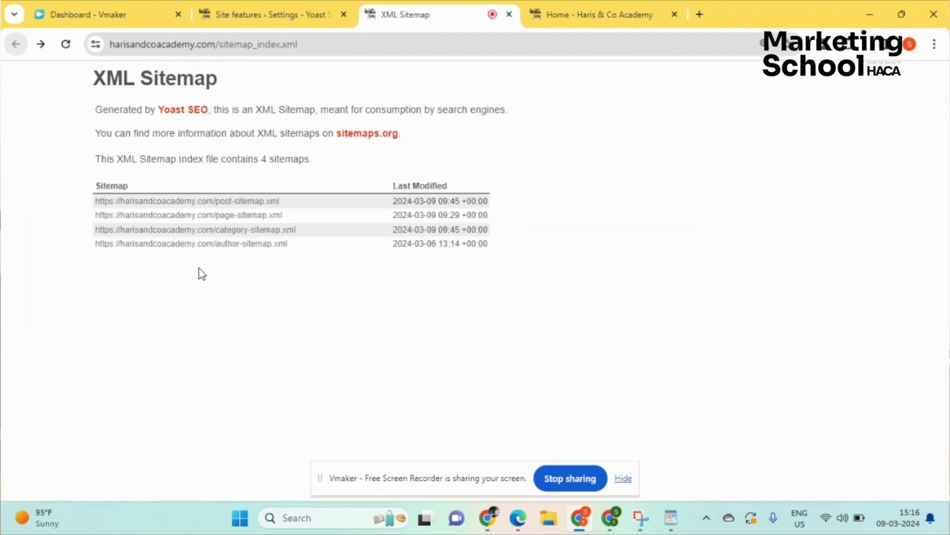
click(216, 244)
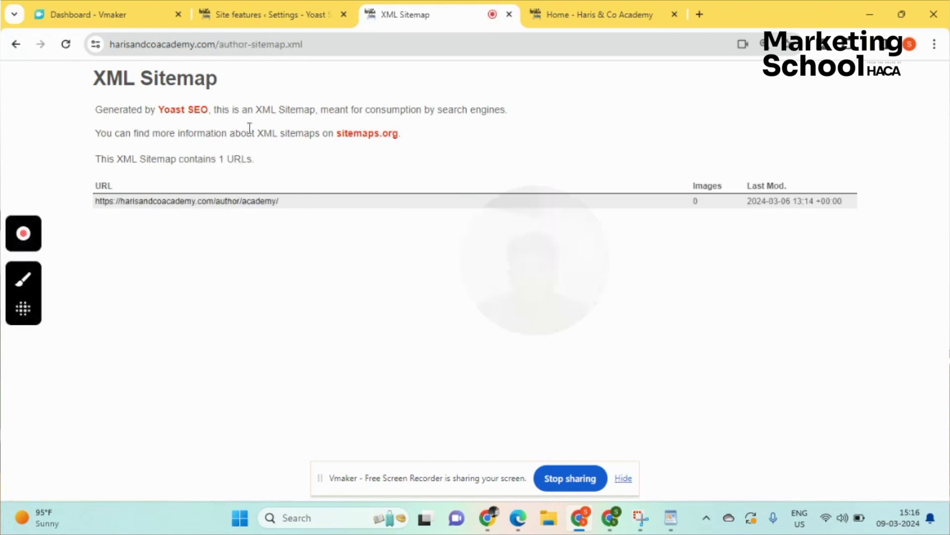
click(16, 44)
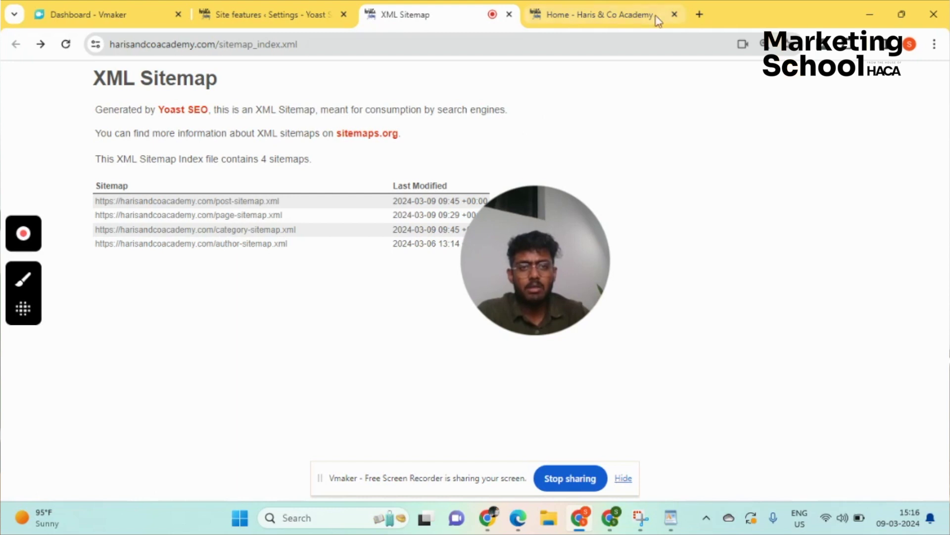
- In a new tab, go to Google Search Console via 'search' and open its Sitemaps report
click(699, 15)
text(searchj)
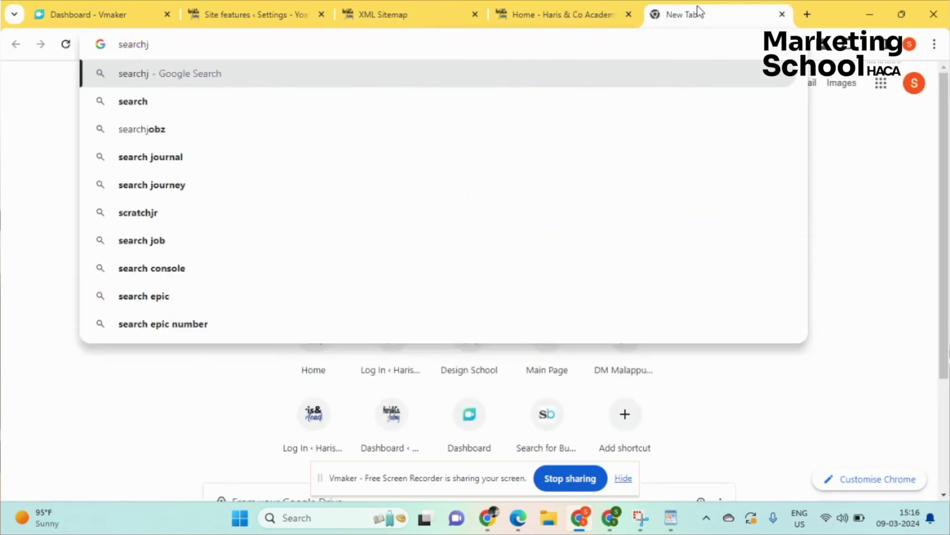
key(BackSpace)
key(BackSpace)
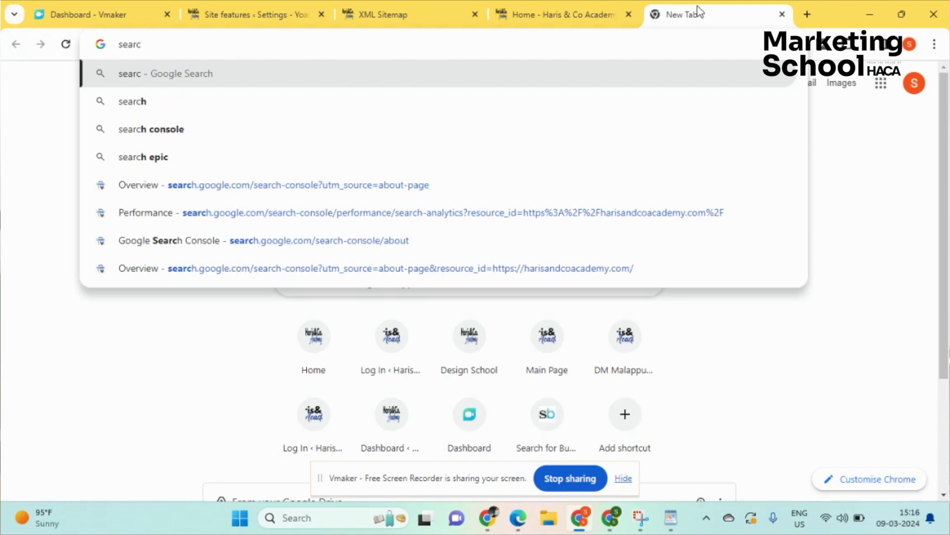
text(h)
key(Return)
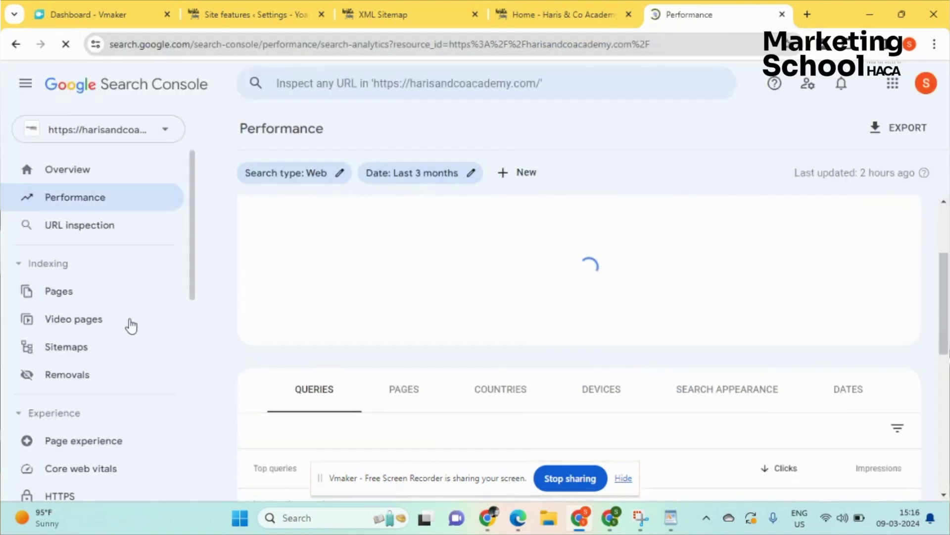
click(96, 348)
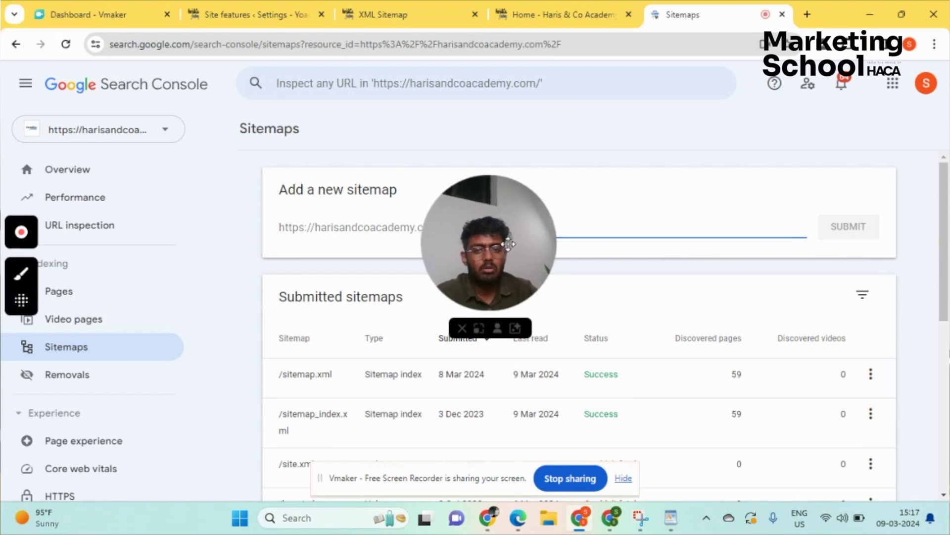
drag(460, 238, 619, 277)
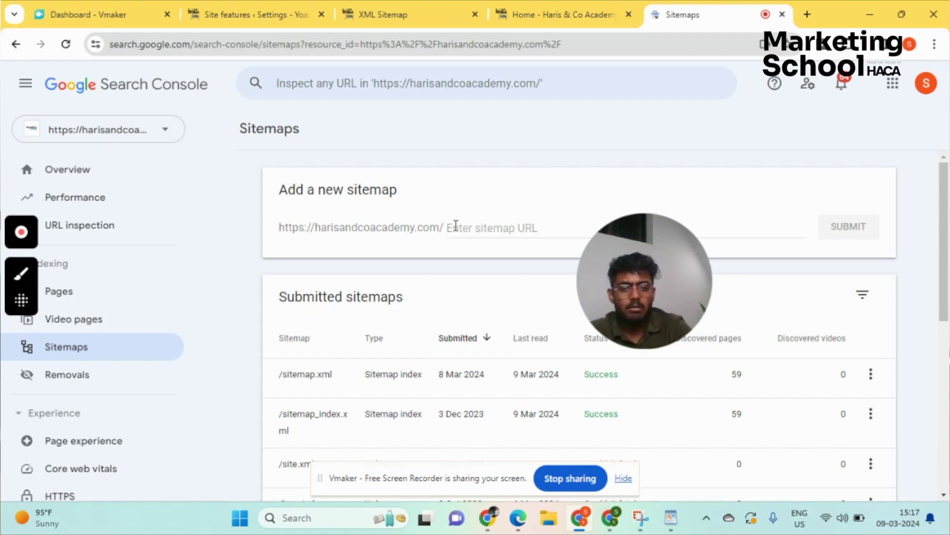
- Submit a sitemap URL beginning with 's', dismiss the success notice, and review the sitemaps table
click(451, 231)
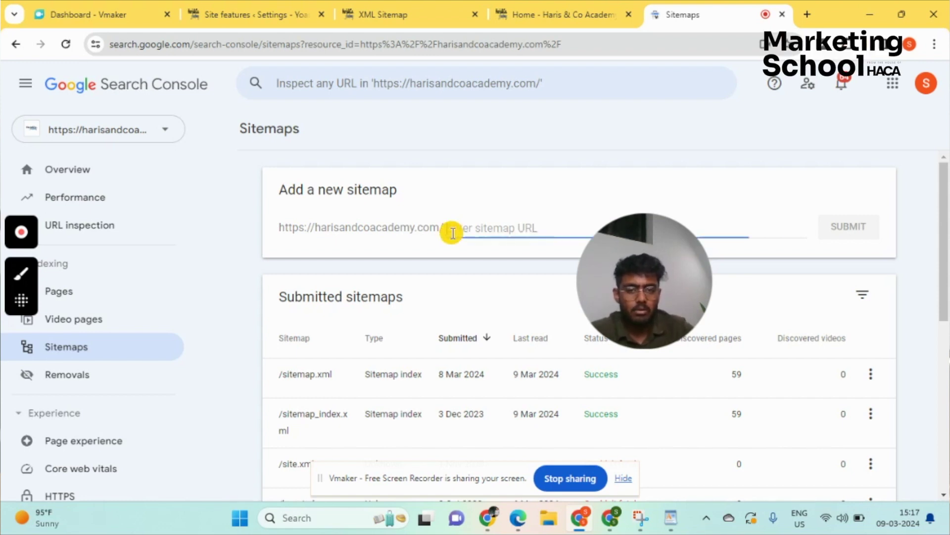
text(sitemap.)
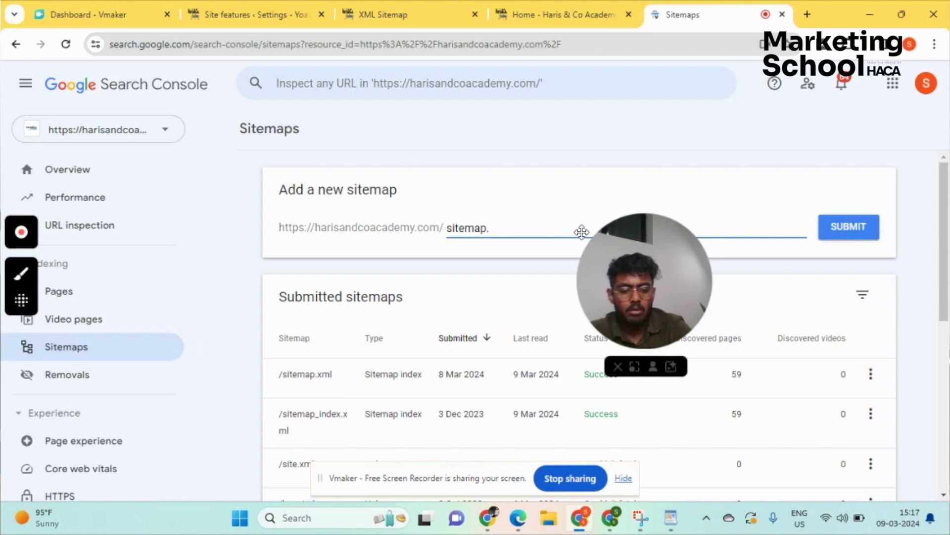
click(844, 238)
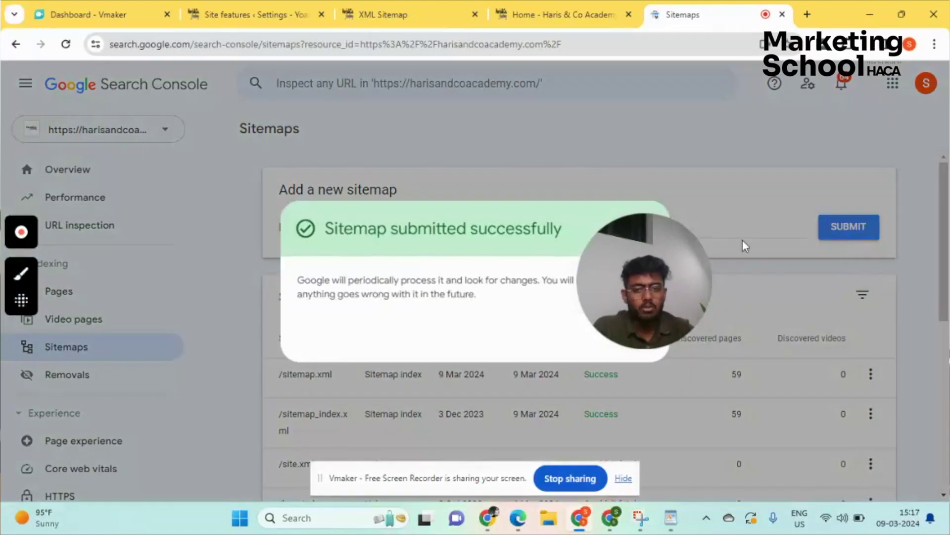
click(690, 177)
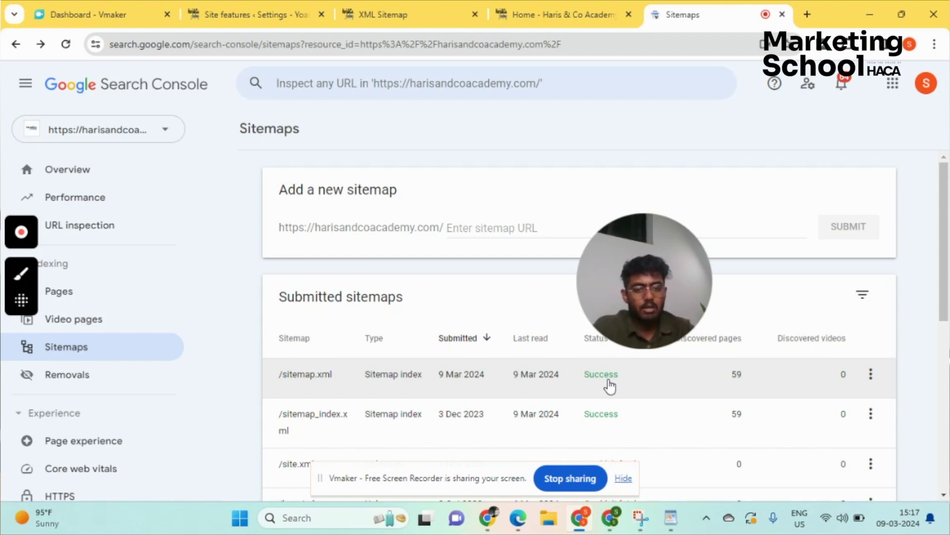
mouse_move(603, 370)
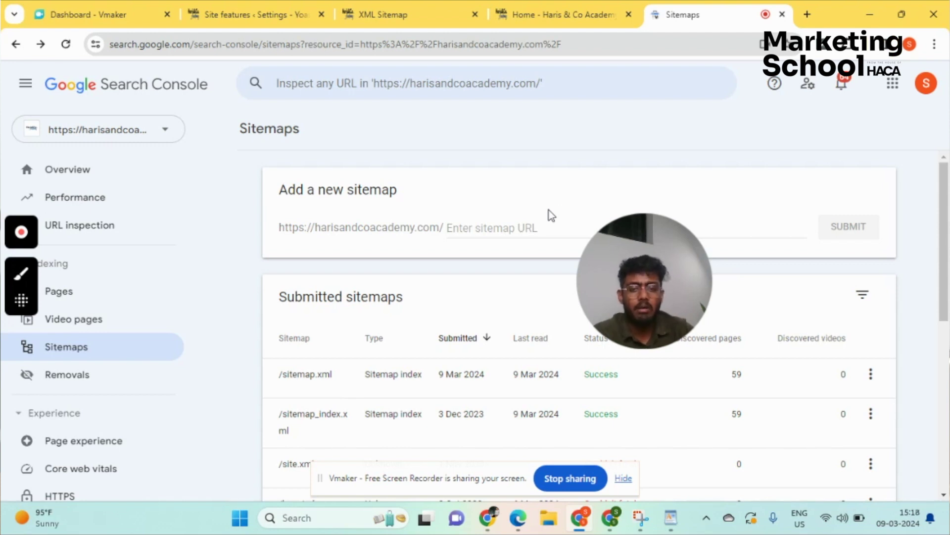
- Search Google for 'sitemap generator' in a new tab and open the XML Sitemaps Generator result
click(809, 12)
text(site)
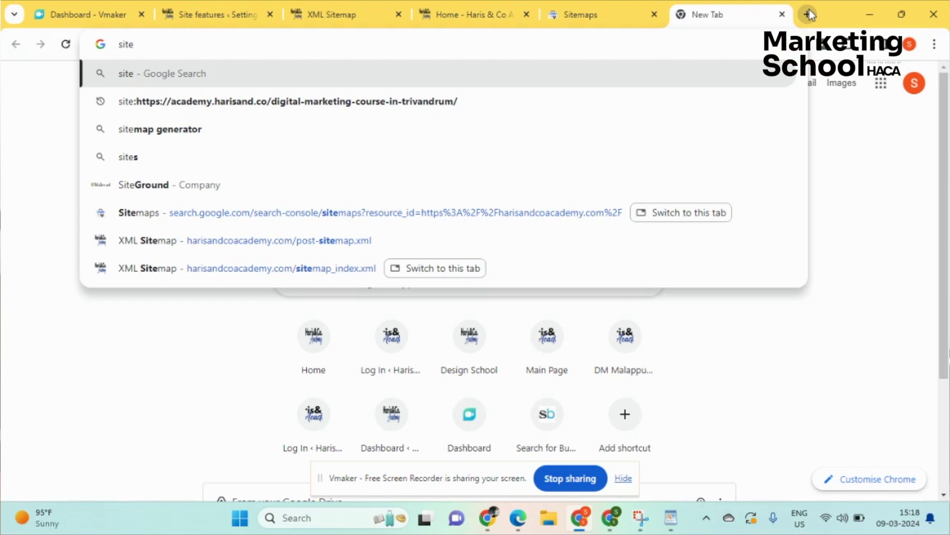
text(map)
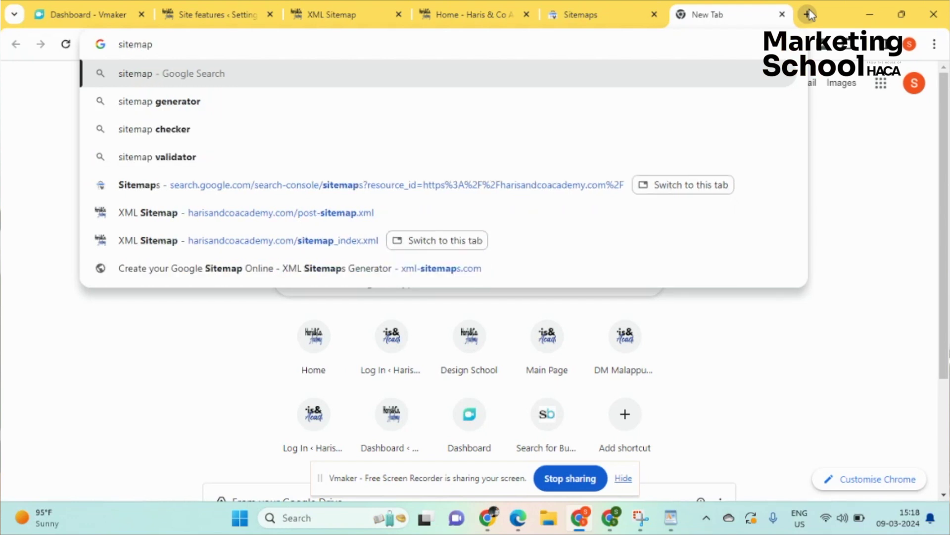
click(185, 106)
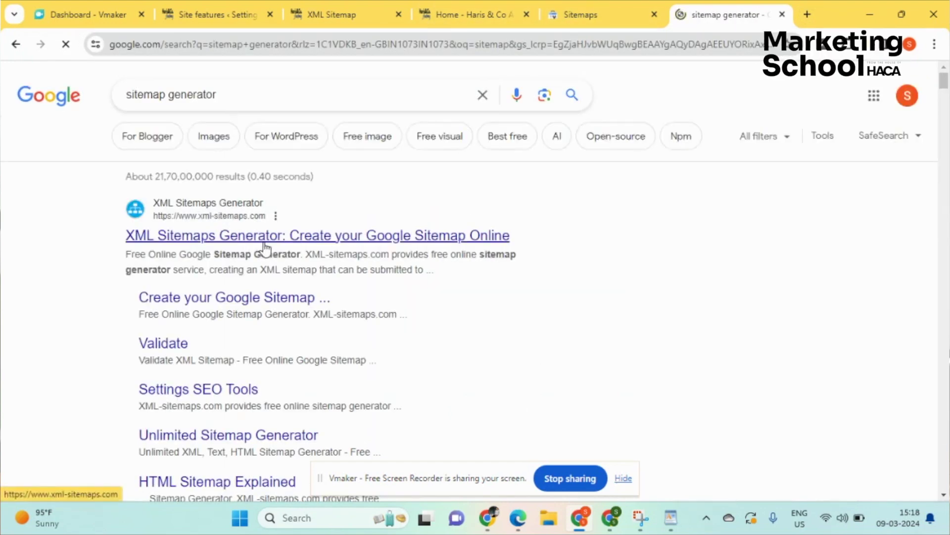
click(272, 239)
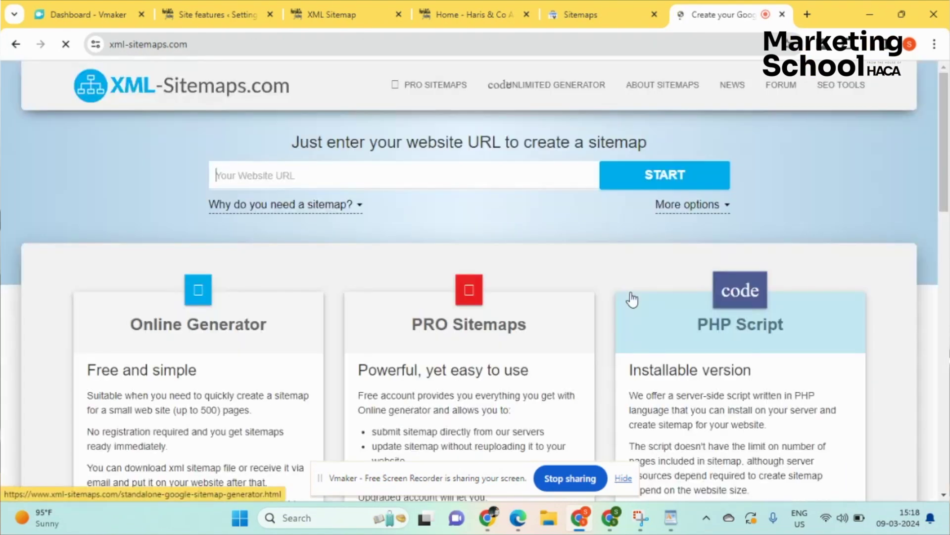
- Expand the why-sitemaps note and paste a wrong address into the Website URL box
click(281, 204)
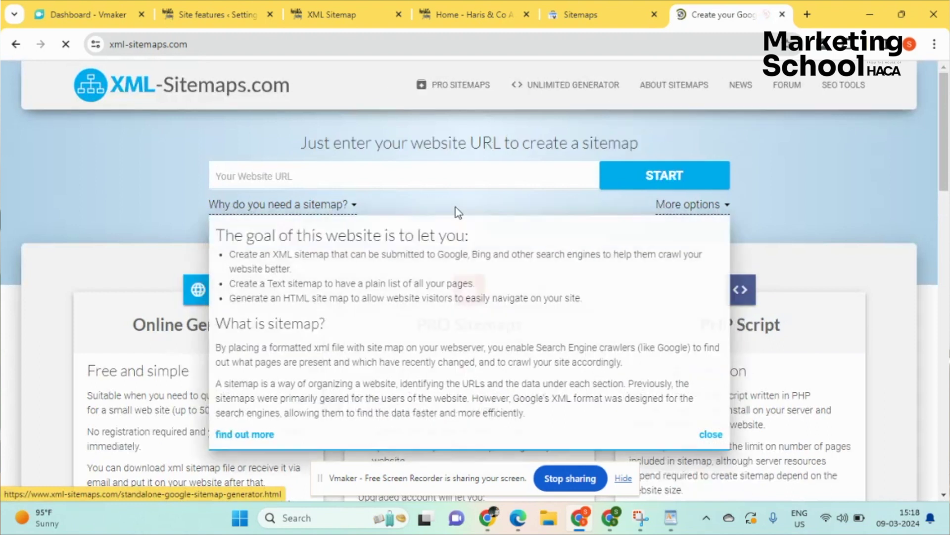
scroll(447, 212, down, 1)
scroll(444, 211, up, 1)
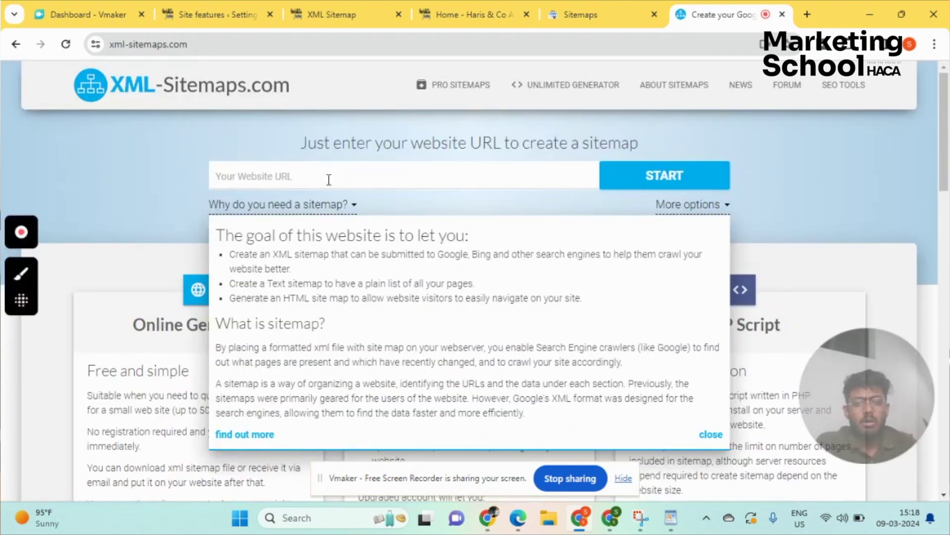
click(326, 178)
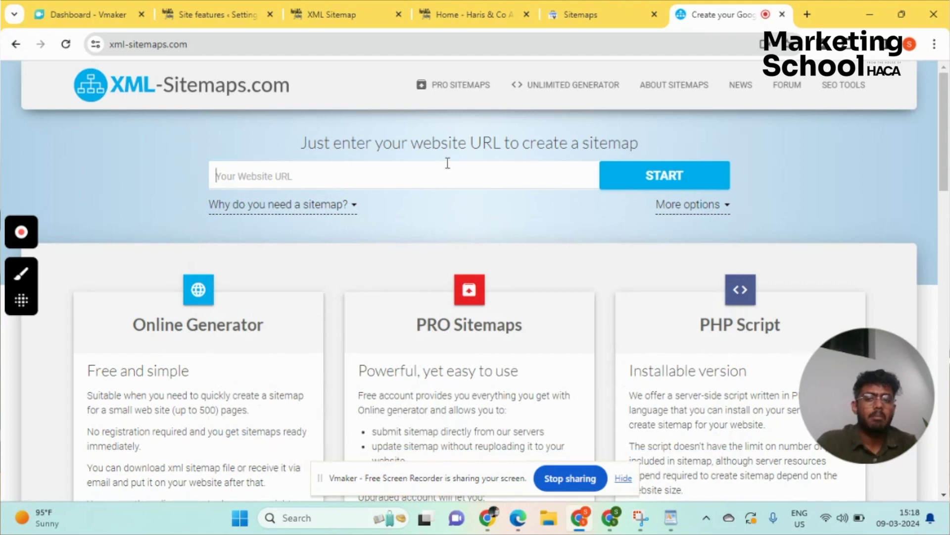
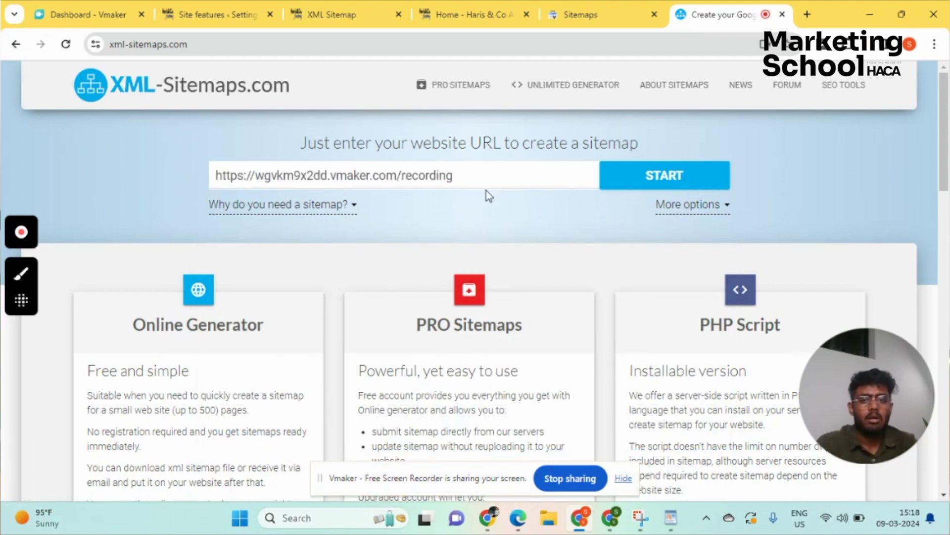
drag(482, 182, 112, 181)
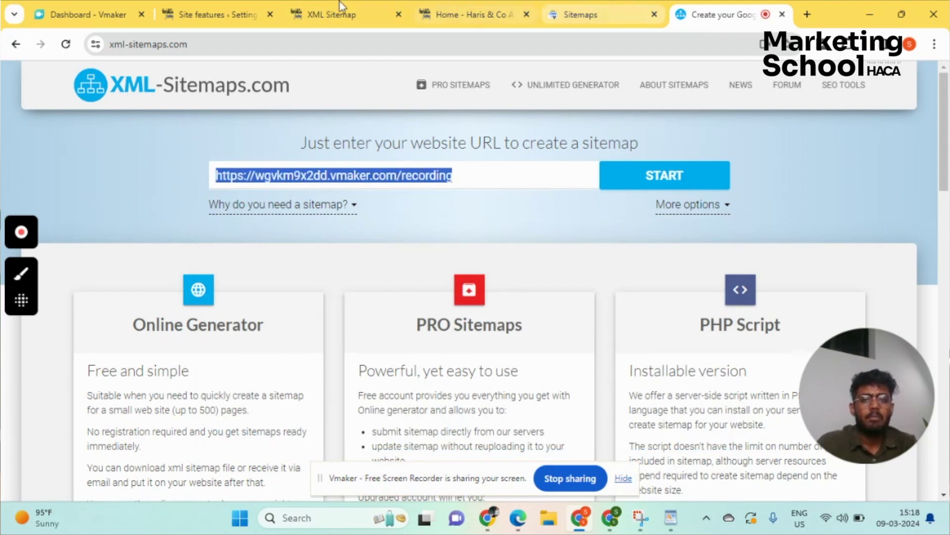
click(336, 11)
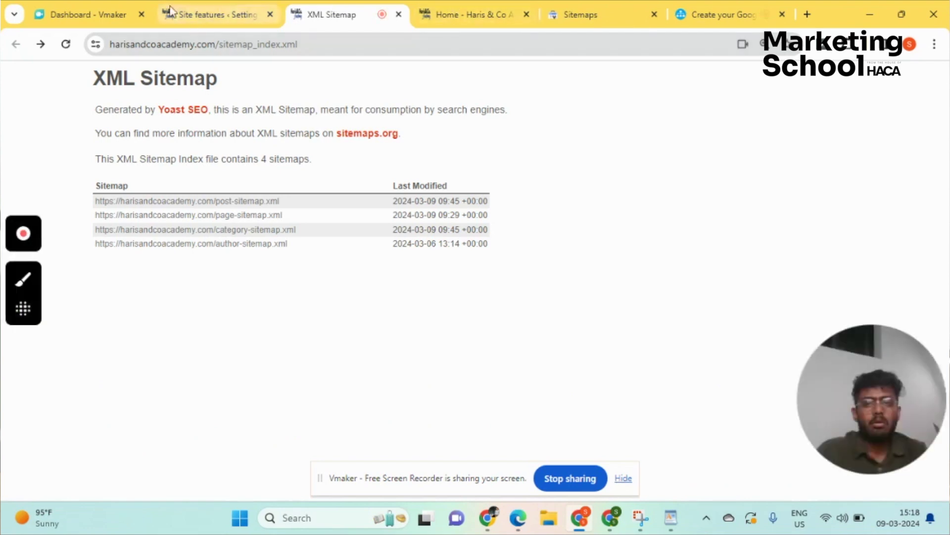
click(216, 15)
click(67, 44)
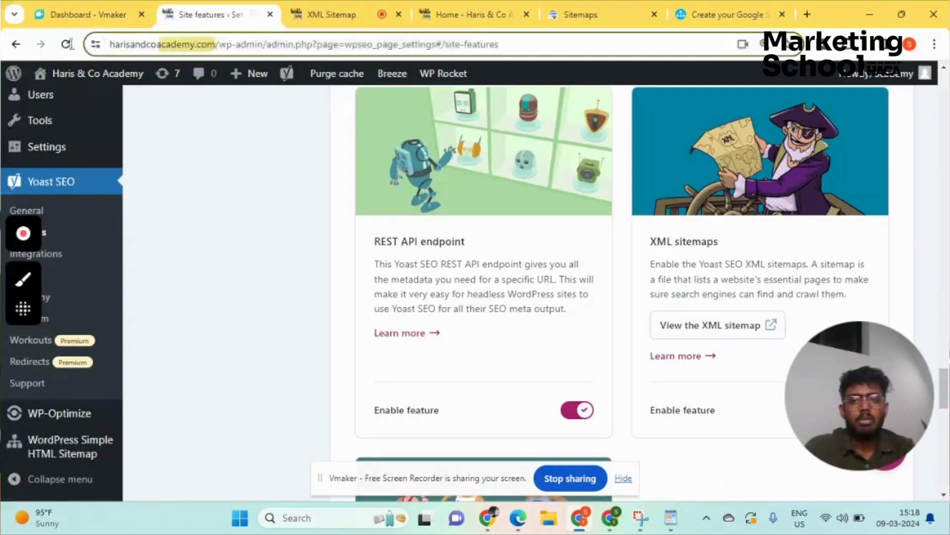
click(703, 8)
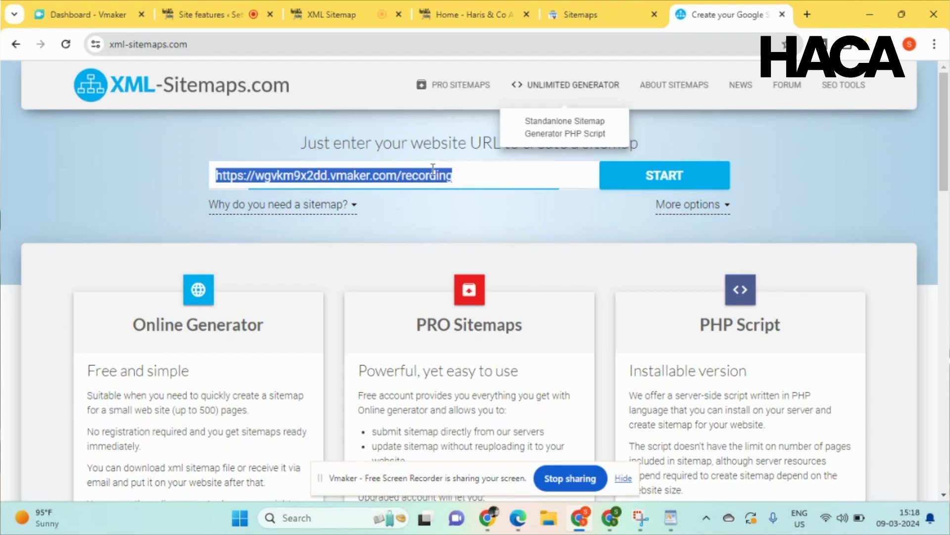
text(https://harisandcoacademy.com/)
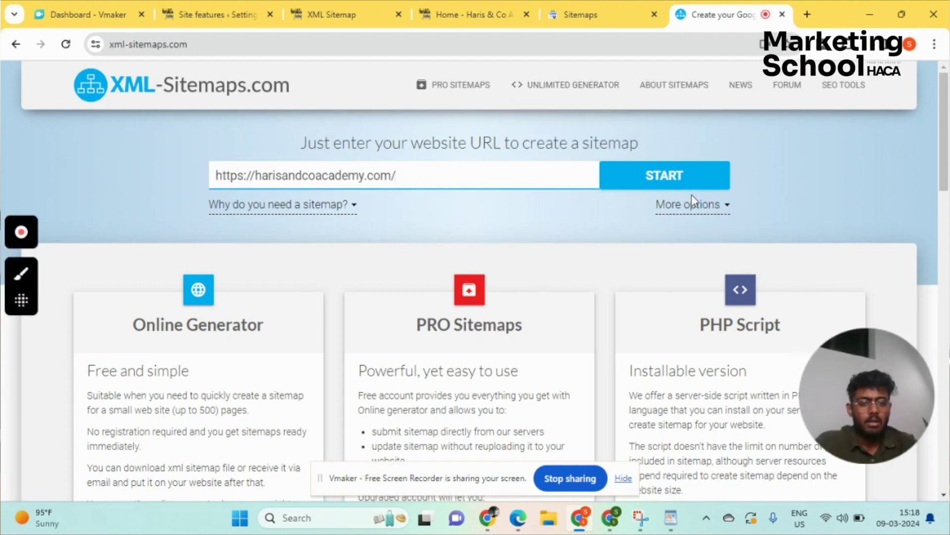
click(691, 183)
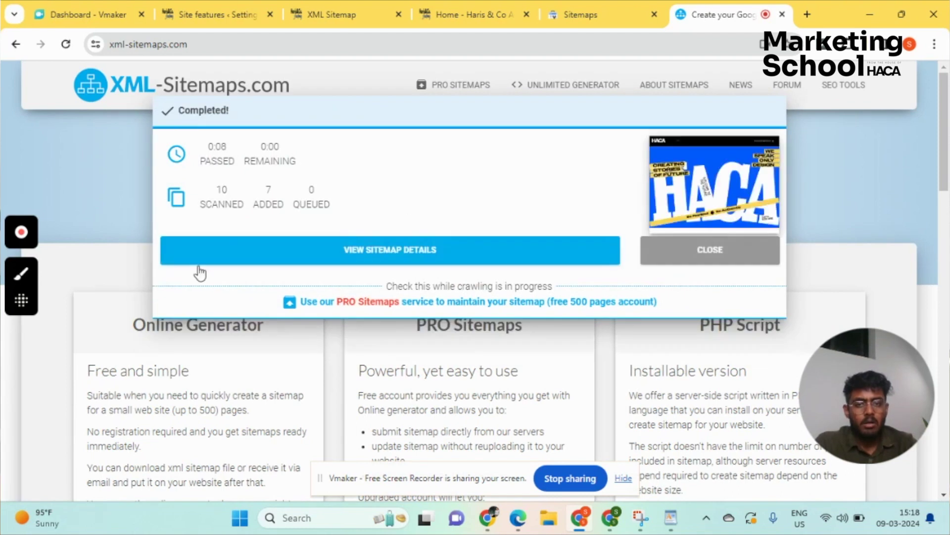
click(404, 252)
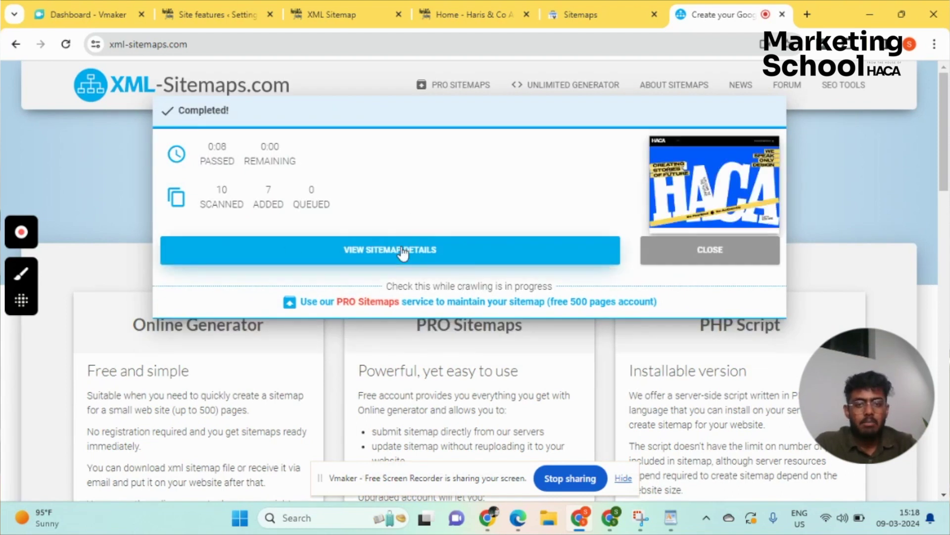
click(426, 258)
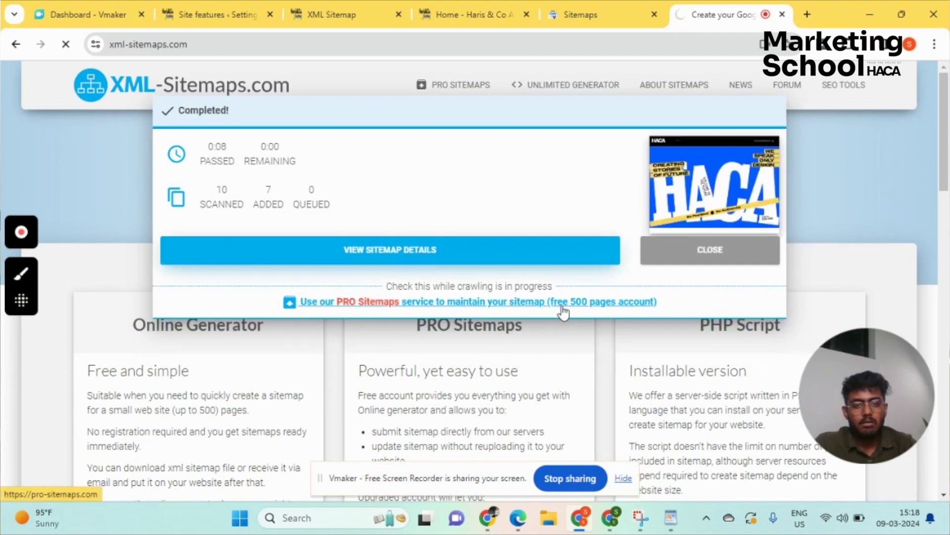
scroll(406, 305, down, 1)
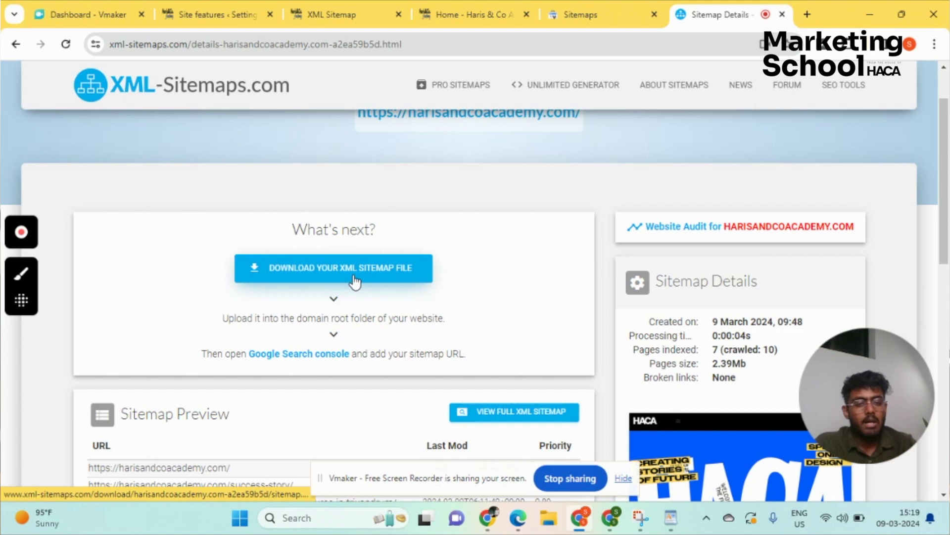
- Download and view sitemap (2).xml, then start entering a sitemap URL in Search Console
click(353, 275)
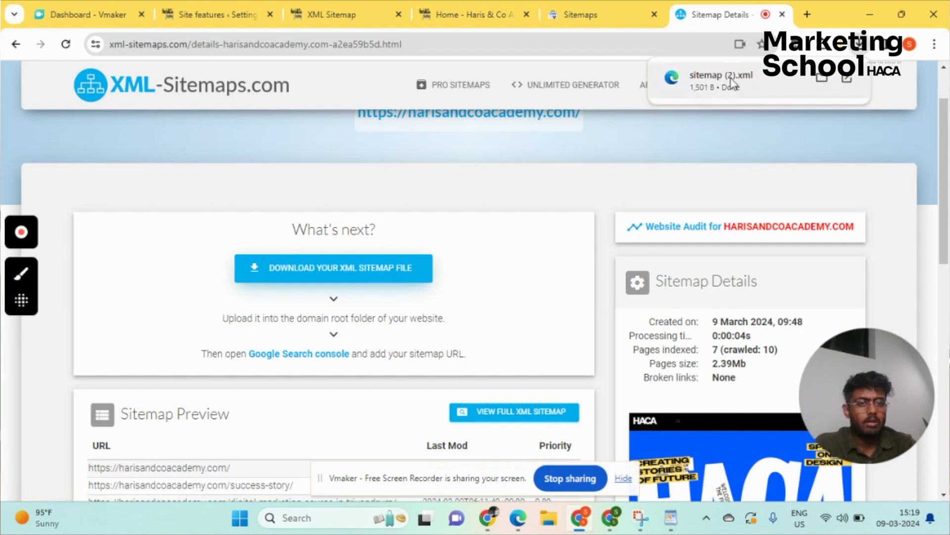
click(732, 82)
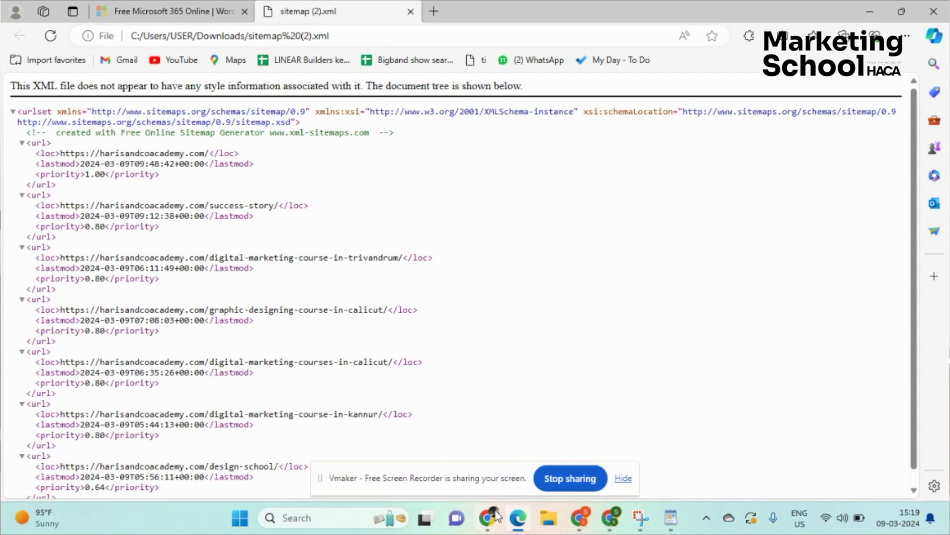
click(608, 525)
click(583, 525)
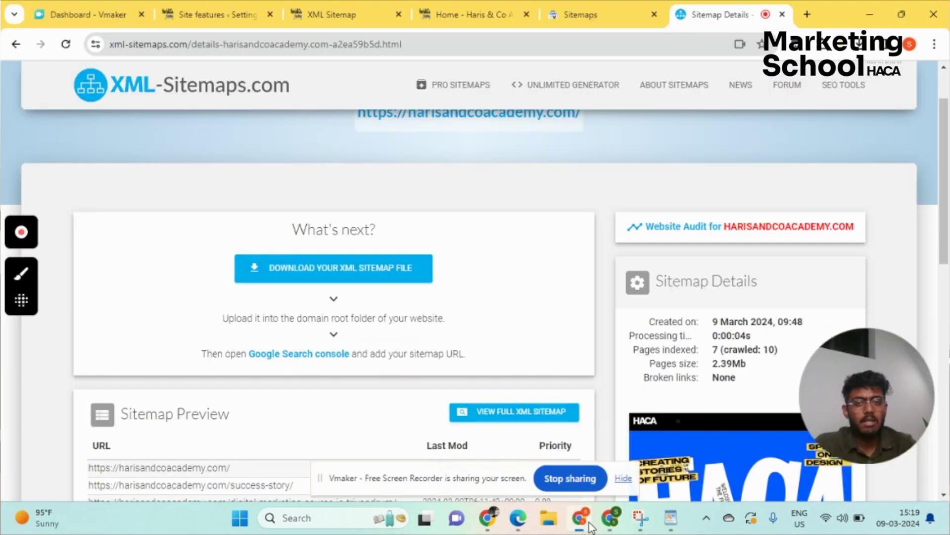
click(605, 10)
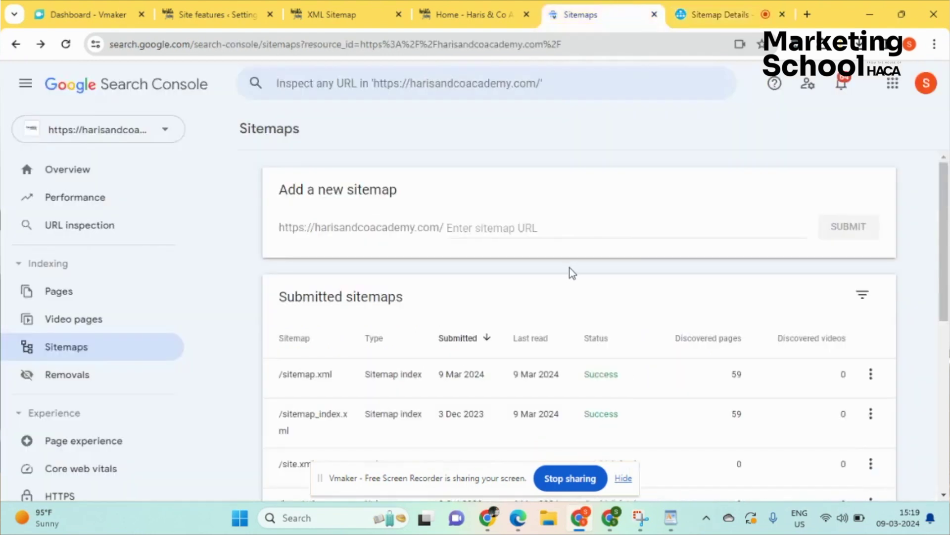
click(527, 229)
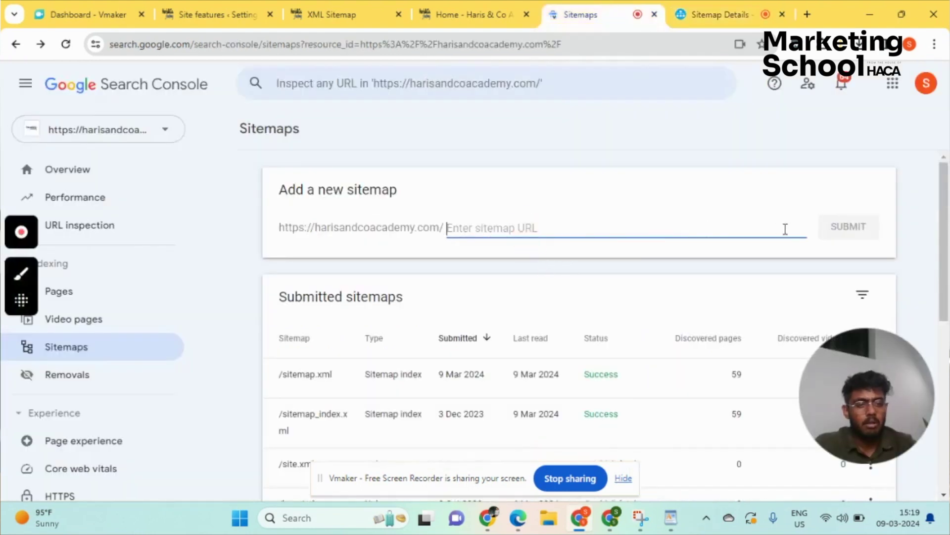